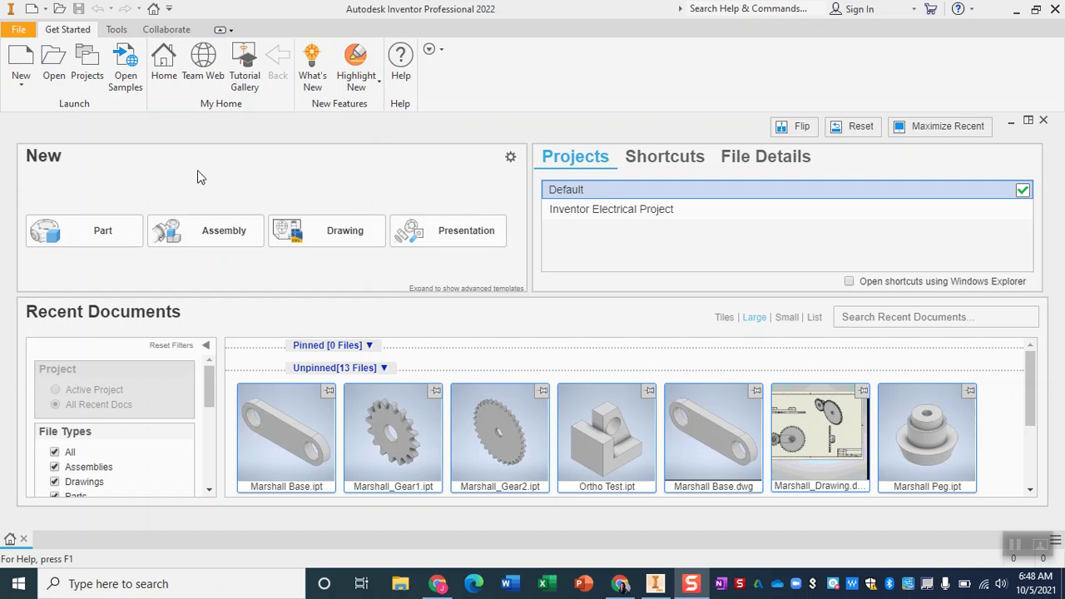
Step: Open Marshall Base.ipt from Recent Documents and create a new drawing from the template
click(258, 425)
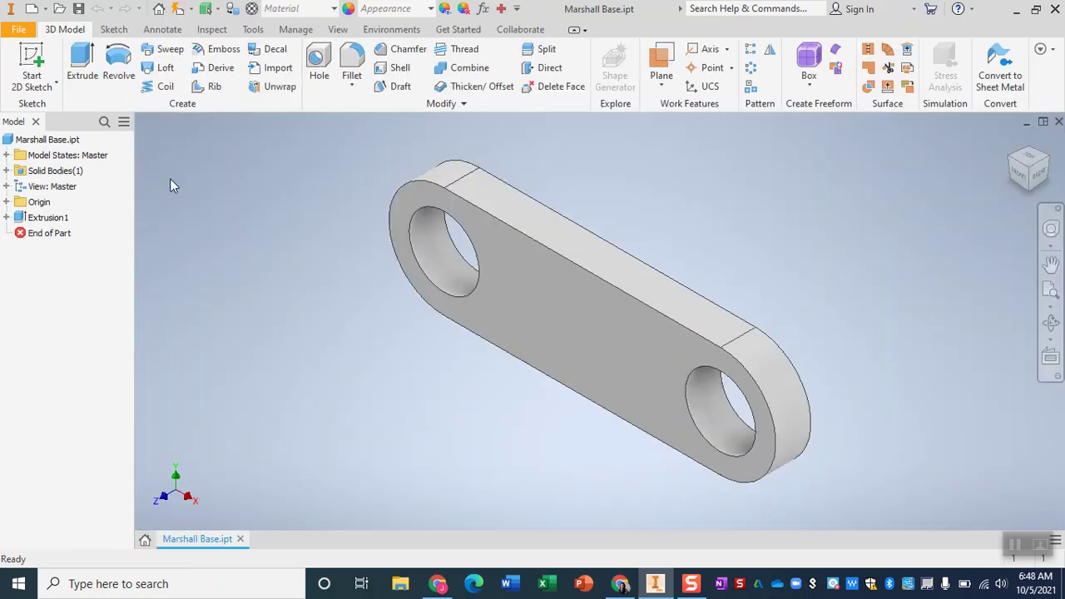
click(16, 30)
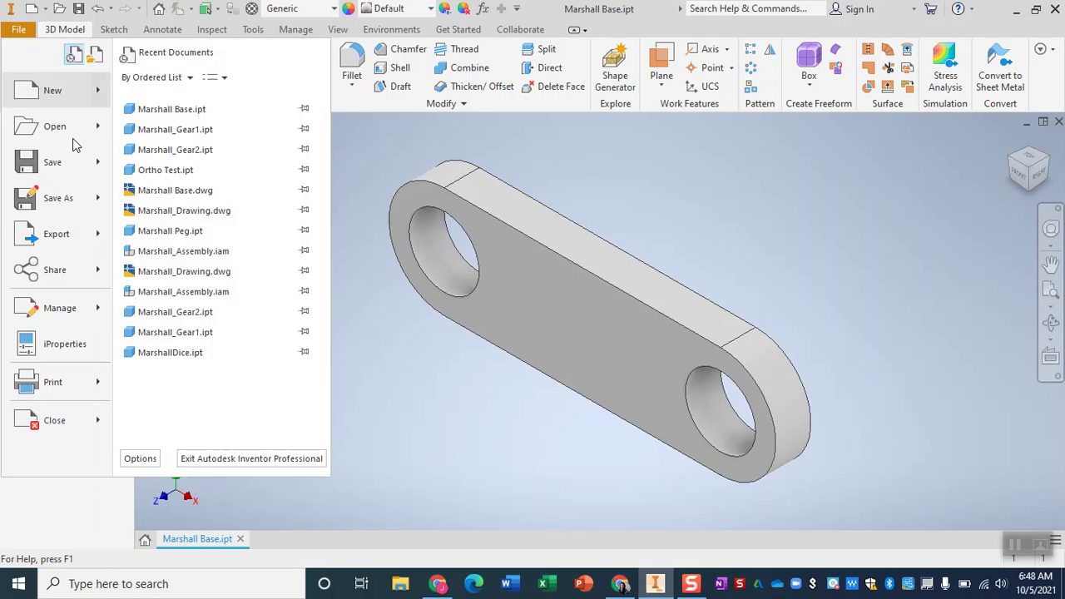
mouse_move(75, 94)
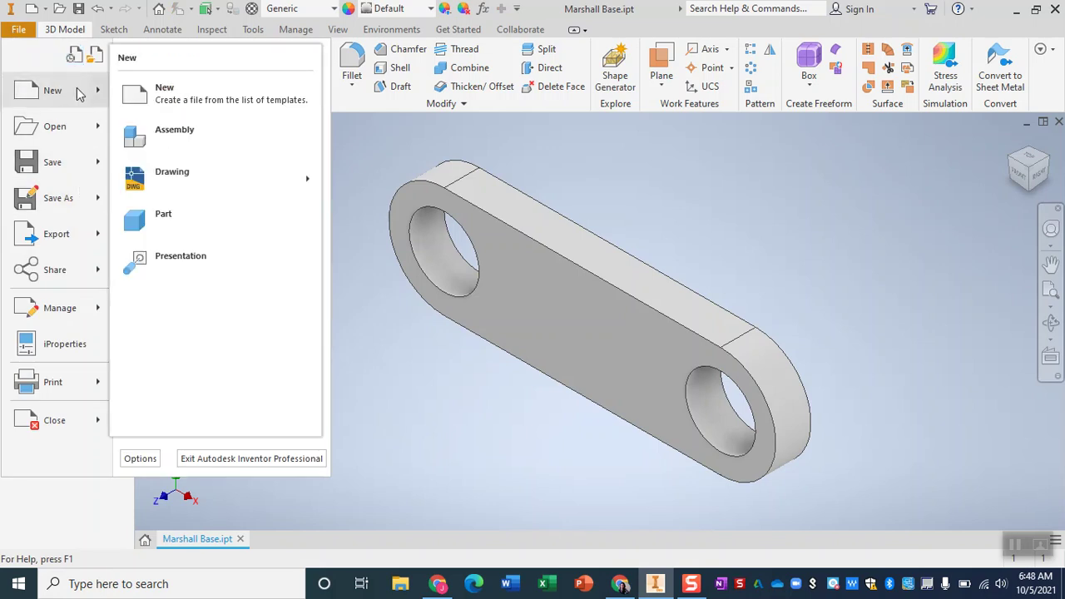
mouse_move(212, 175)
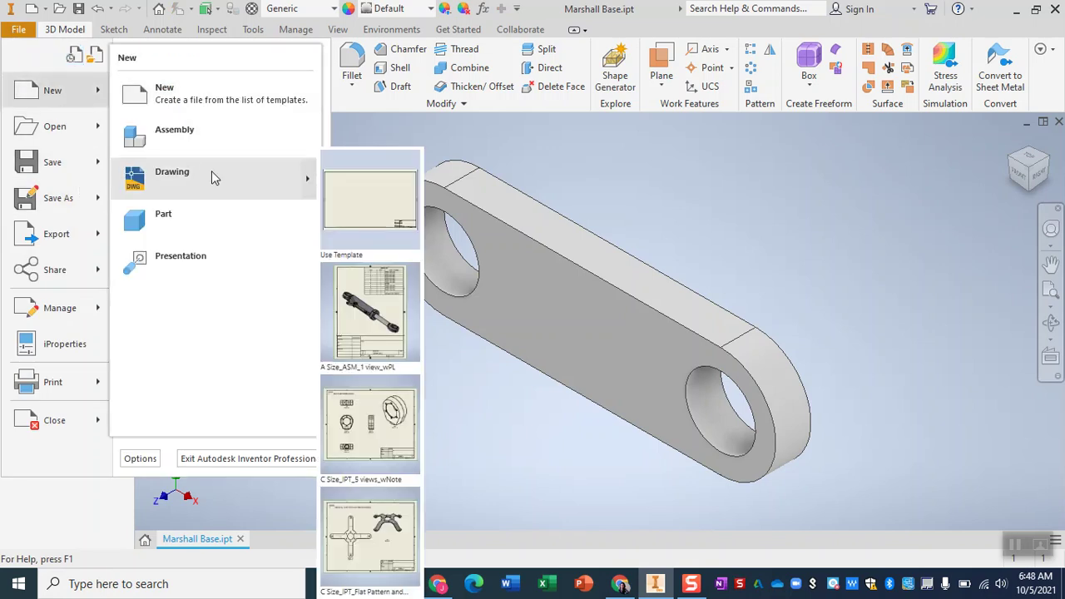
click(384, 215)
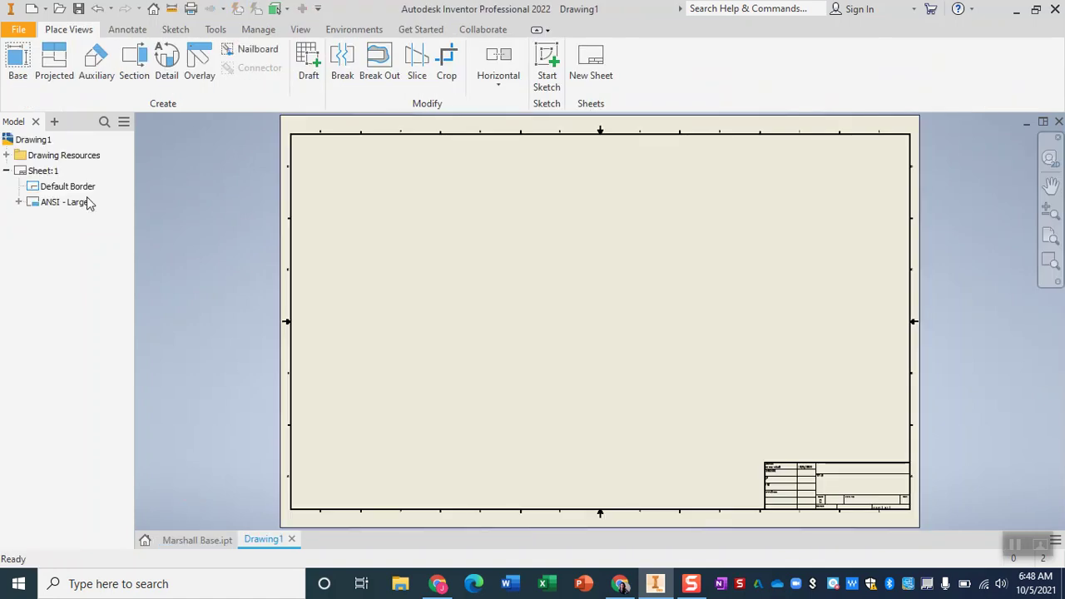
click(83, 202)
Step: Delete the Default Border and ANSI - Large title block from the sheet
click(67, 186)
ctrl+click(70, 202)
right_click(73, 202)
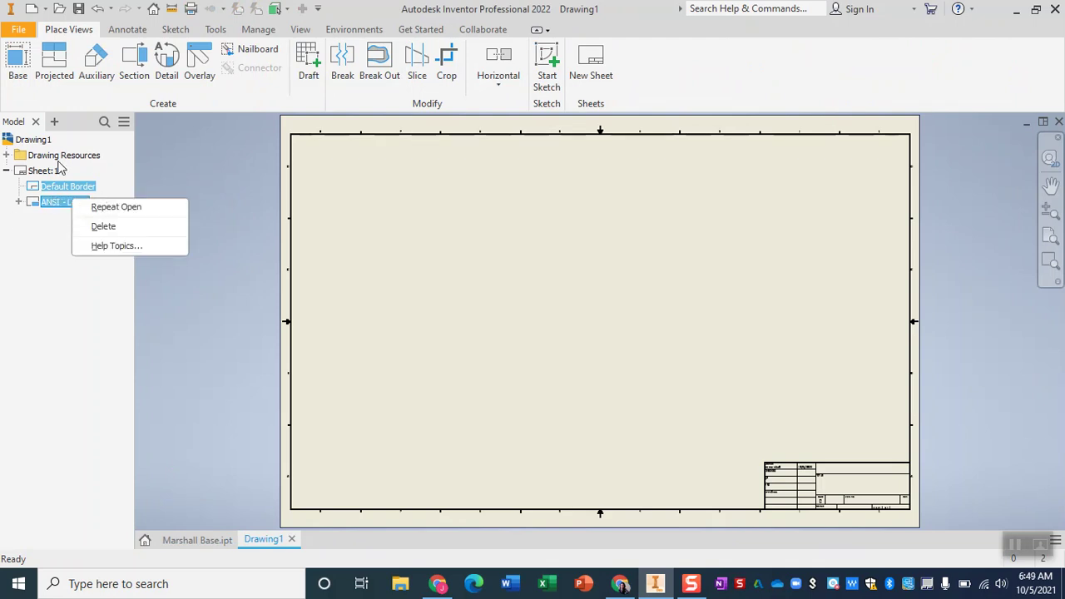
click(100, 228)
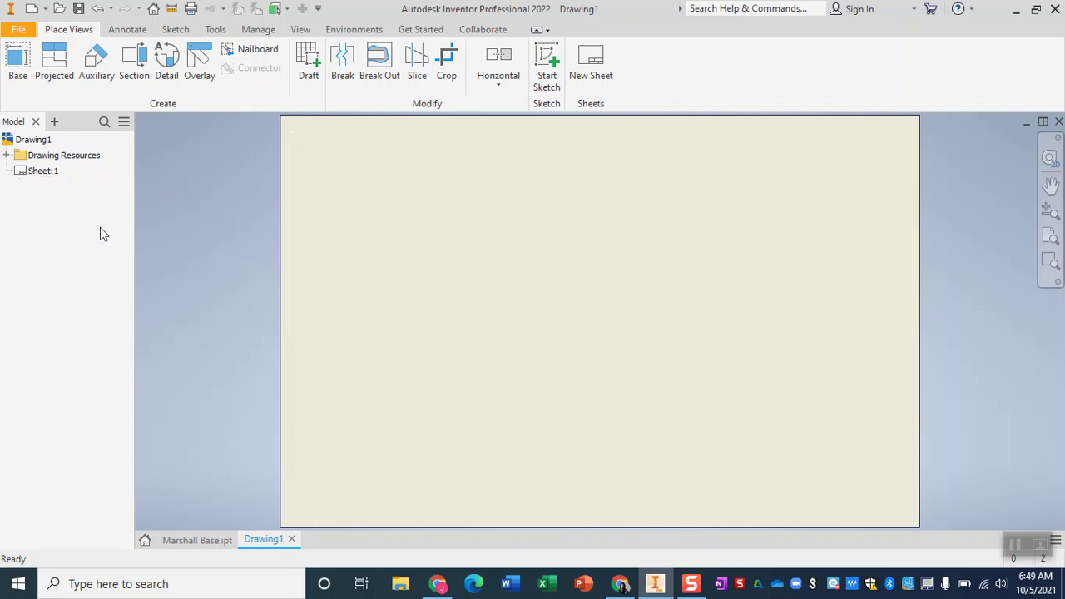
Step: Change Sheet:1 to size A, 8.5 by 11
click(48, 177)
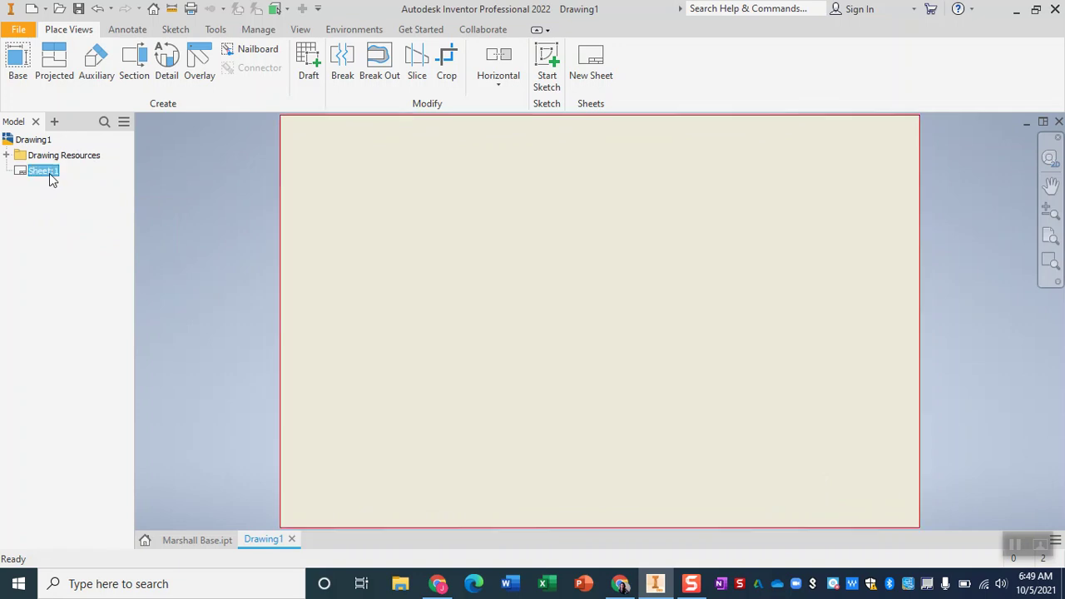
right_click(49, 180)
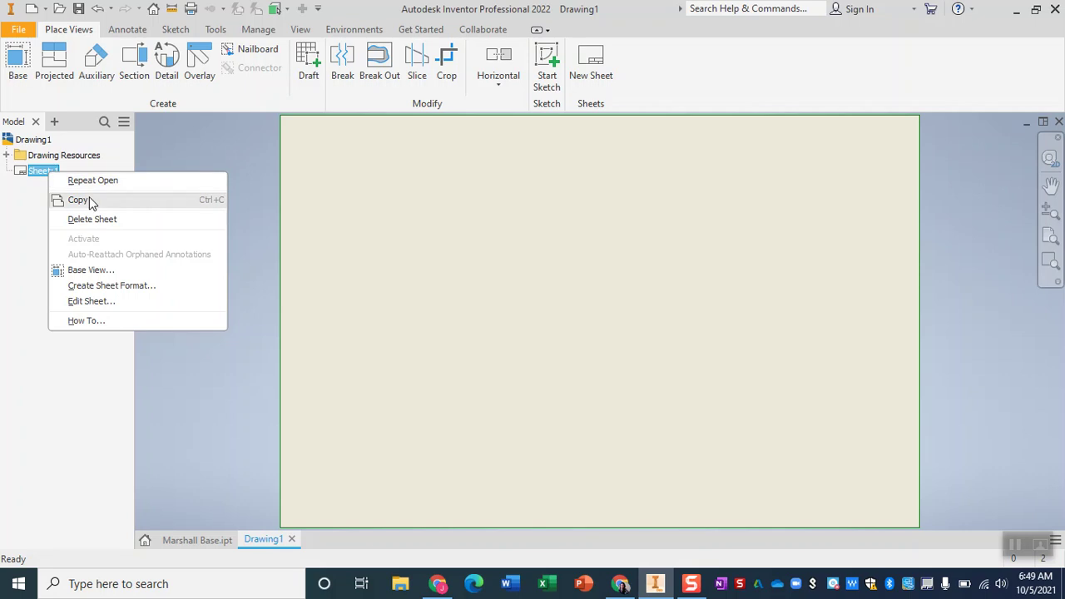
click(90, 301)
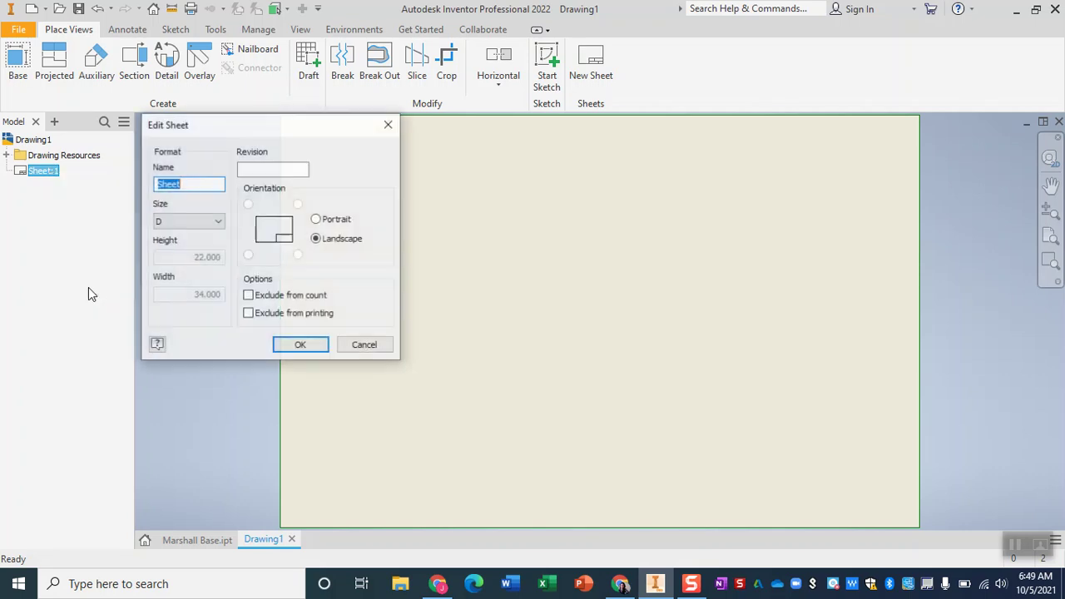
click(193, 221)
click(192, 233)
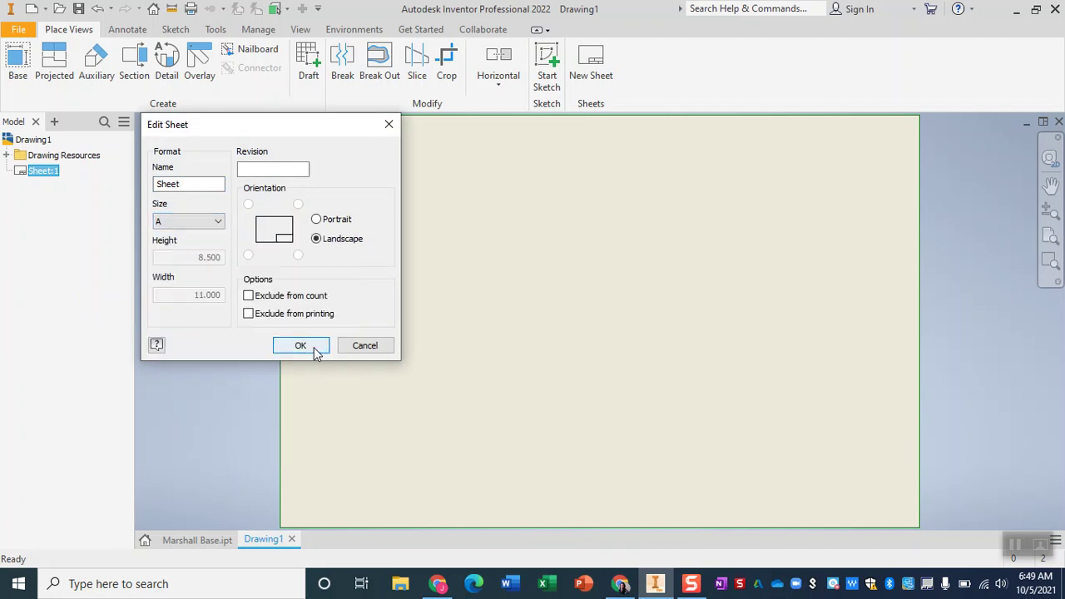
click(300, 345)
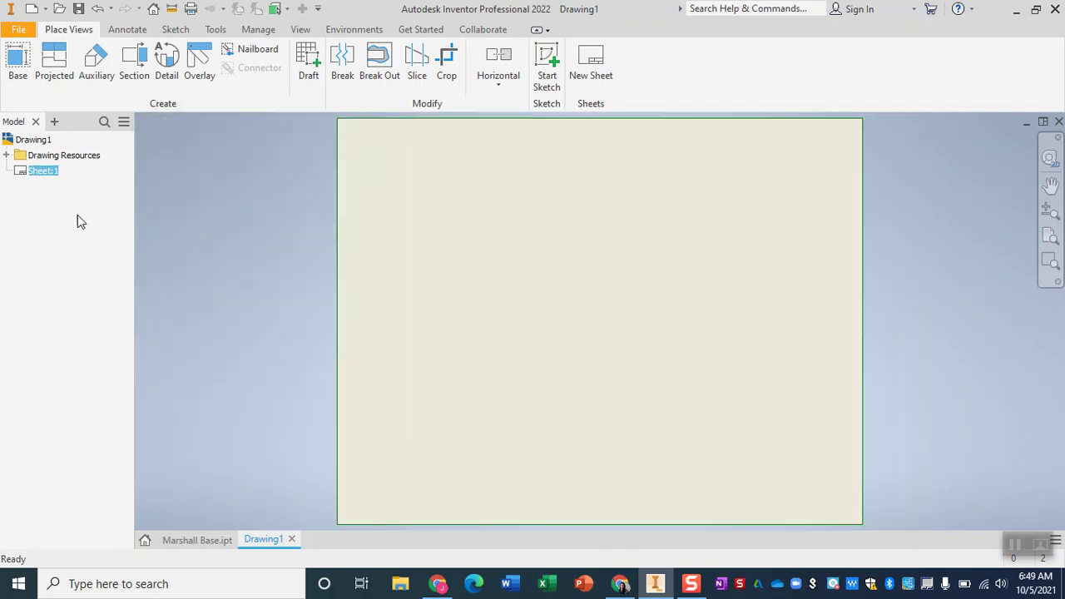
Step: Place a 1:1 base view of the Marshall Base part near the sheet centre
click(14, 62)
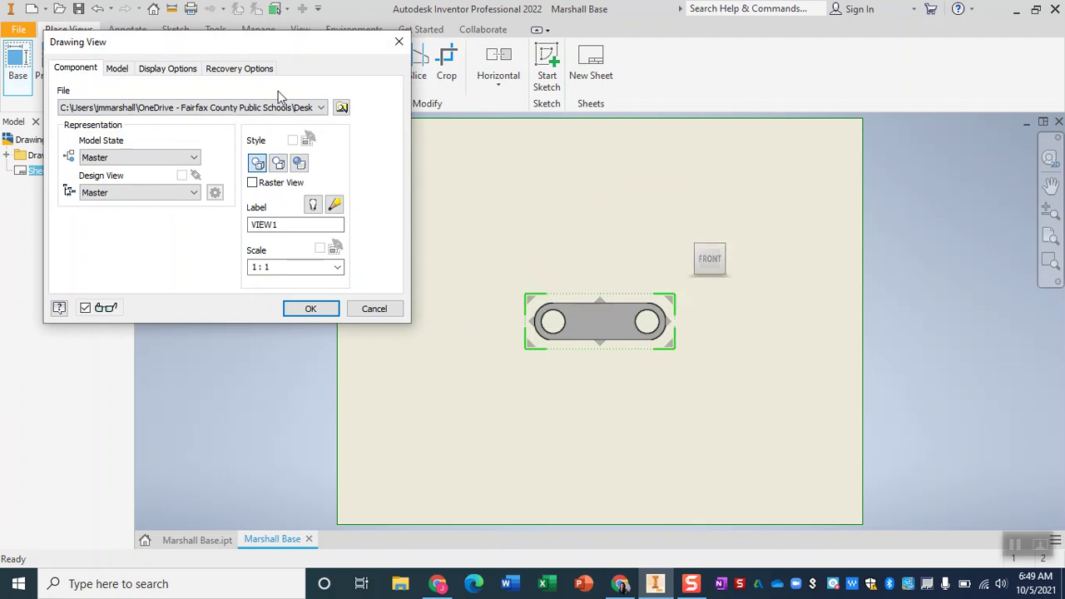
click(290, 267)
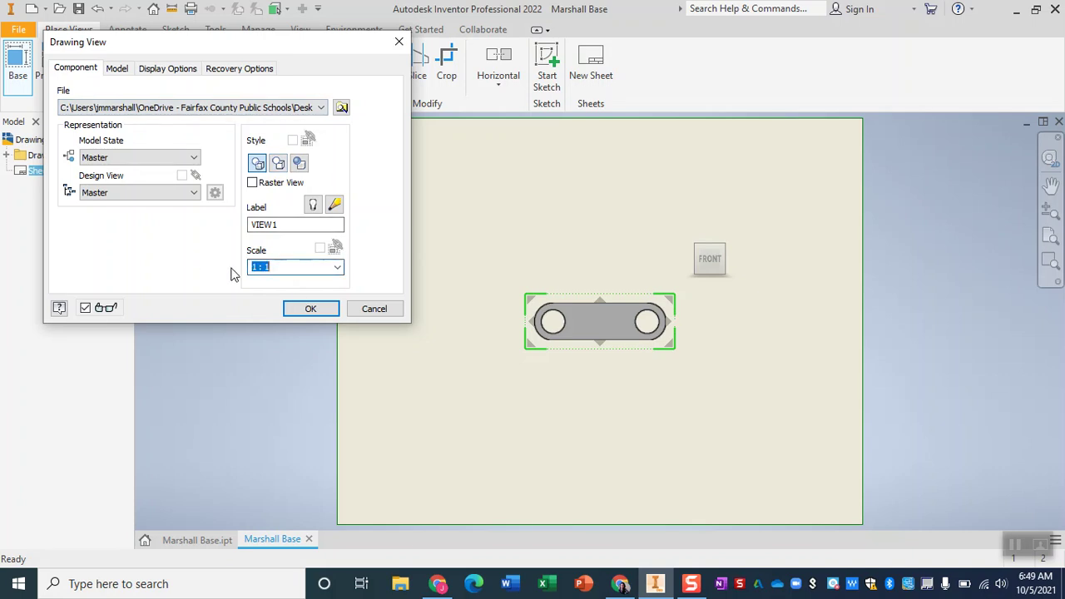
click(321, 314)
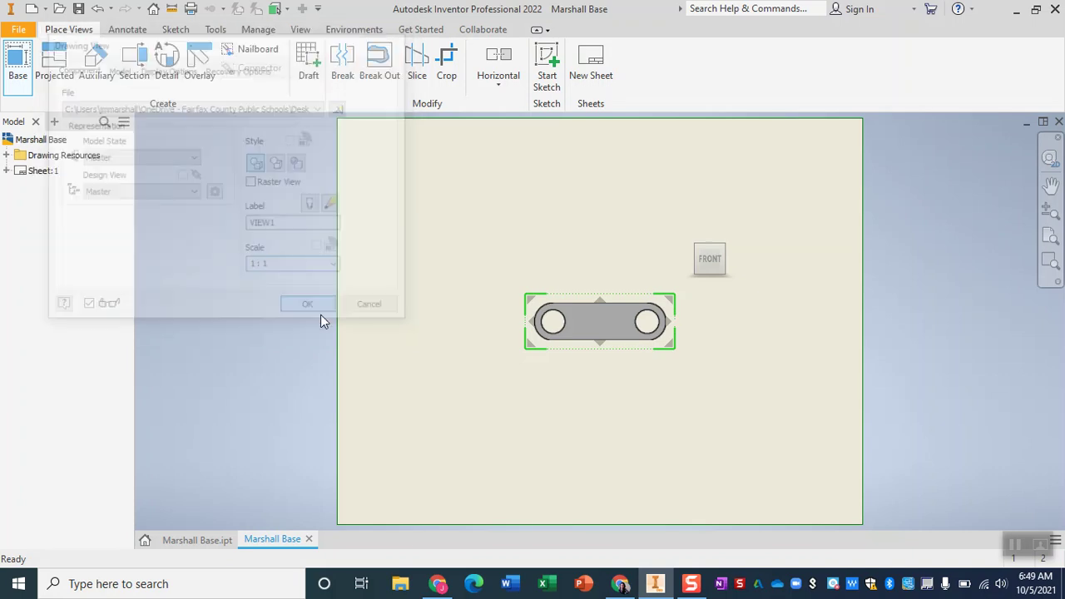
Step: Export the drawing as a PDF named Marshall Base.pdf
click(18, 29)
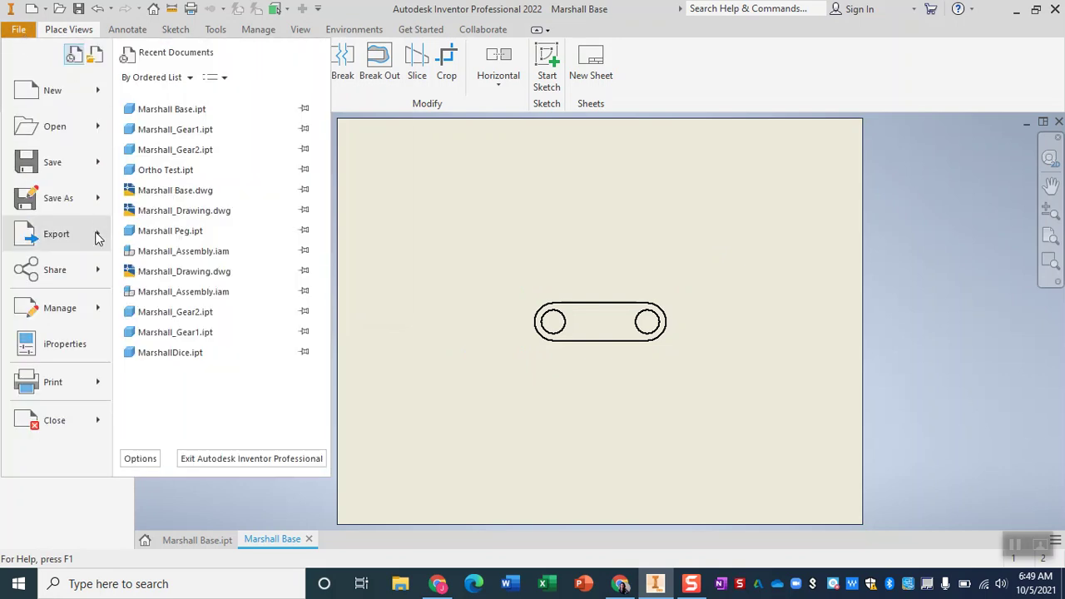
mouse_move(96, 238)
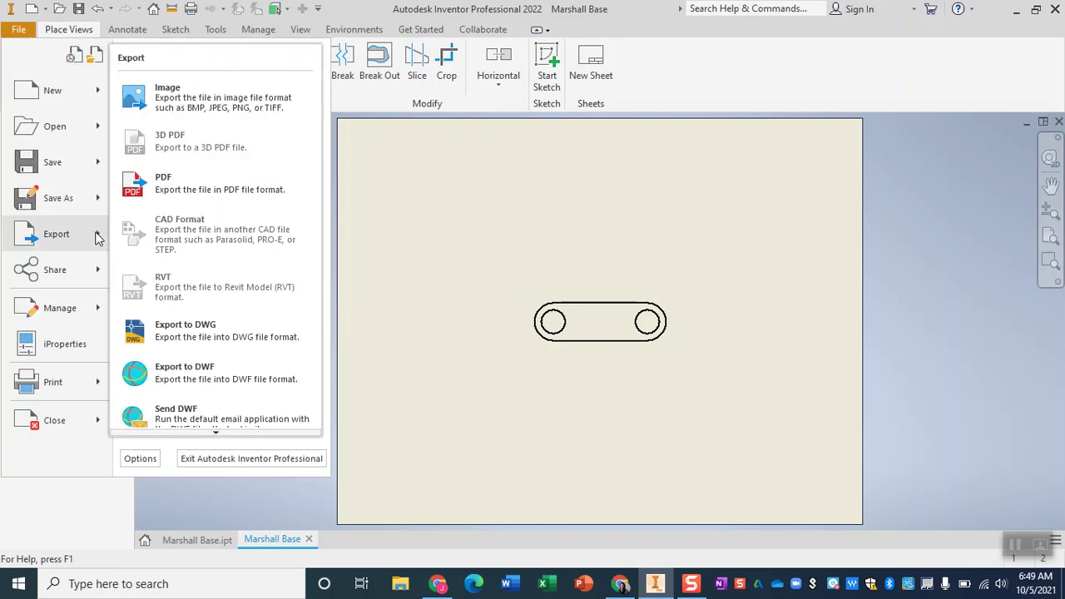
click(269, 184)
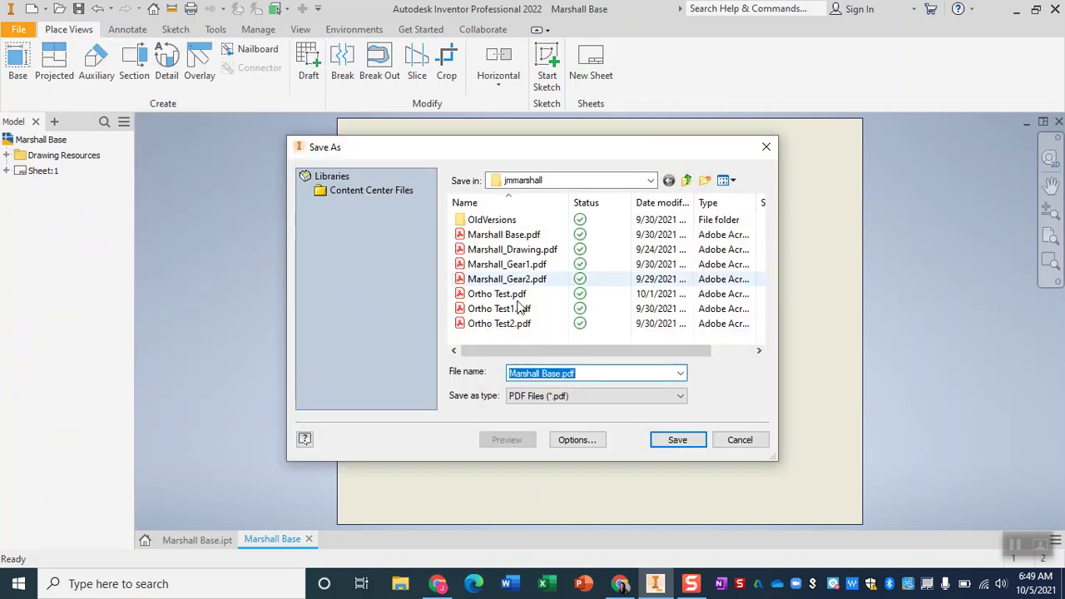
click(588, 373)
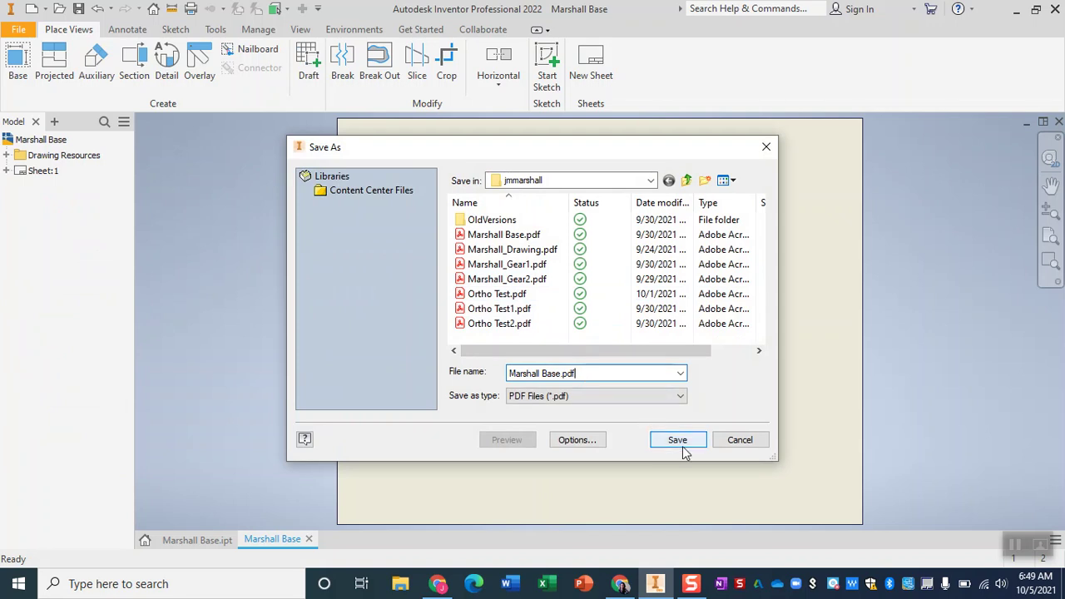
click(753, 443)
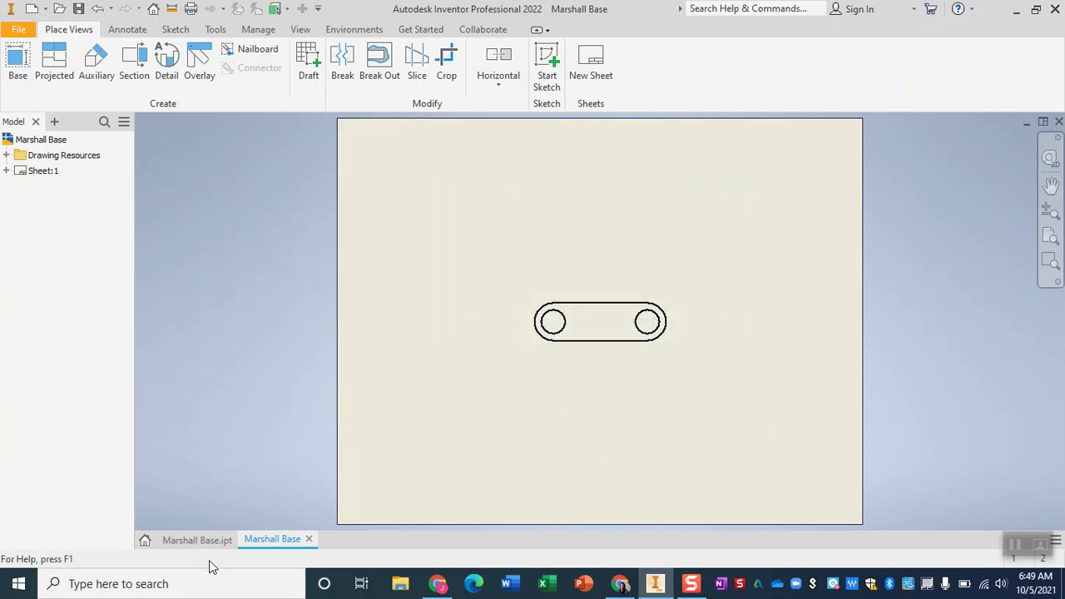
click(18, 584)
Step: Launch Aspire 10.0 from the My Applications folder in the Start menu
scroll(130, 479, down, 5)
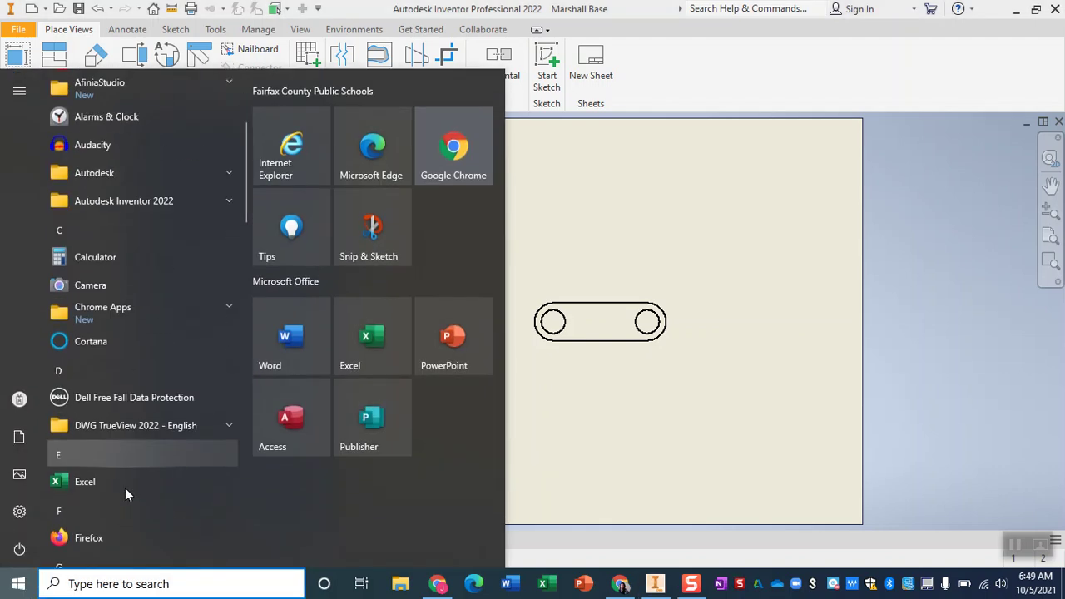
scroll(125, 487, down, 5)
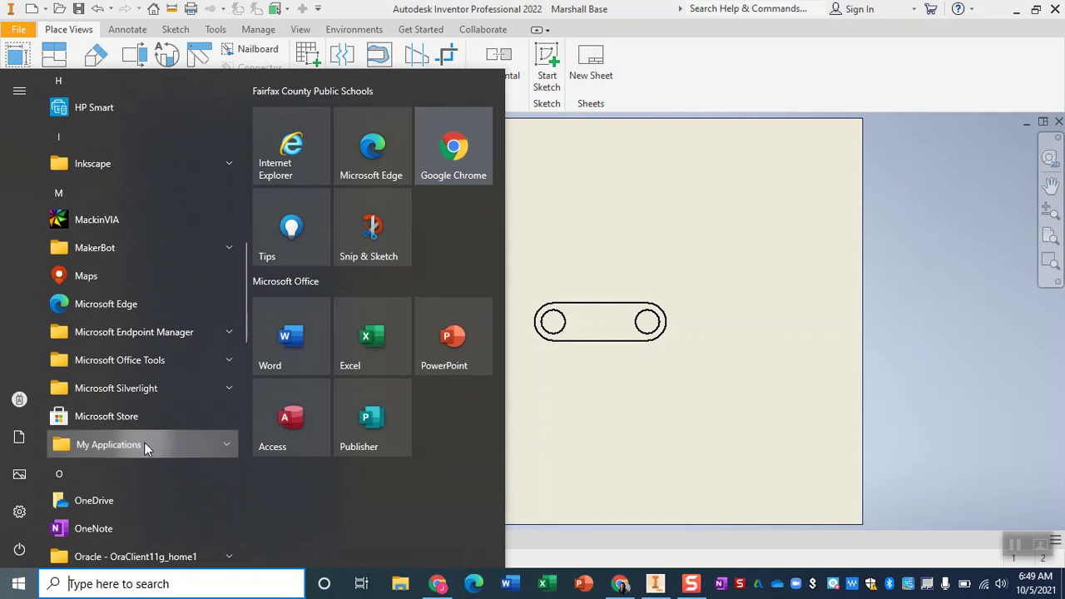
click(144, 445)
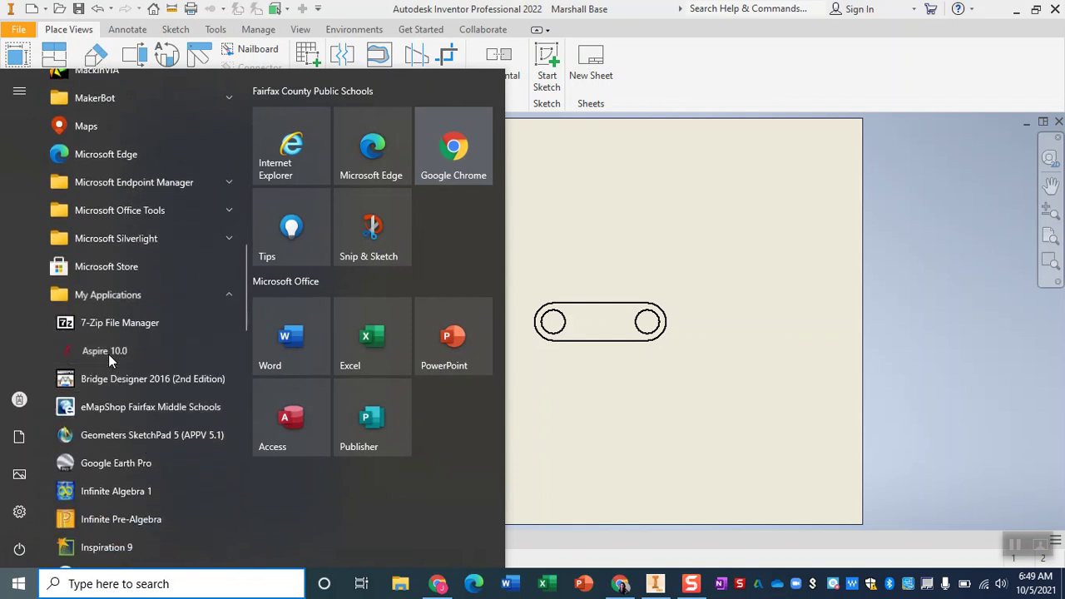
click(204, 375)
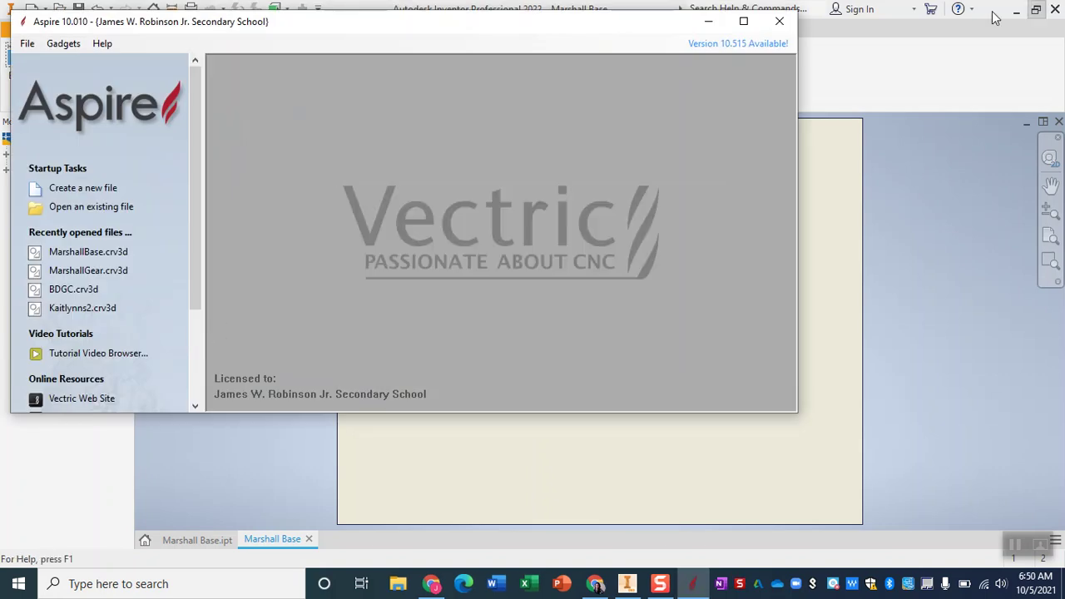
Step: Maximize Aspire and create a 4.0 × 5.0 in, 0.25 in thick Canadian Maple job
click(732, 26)
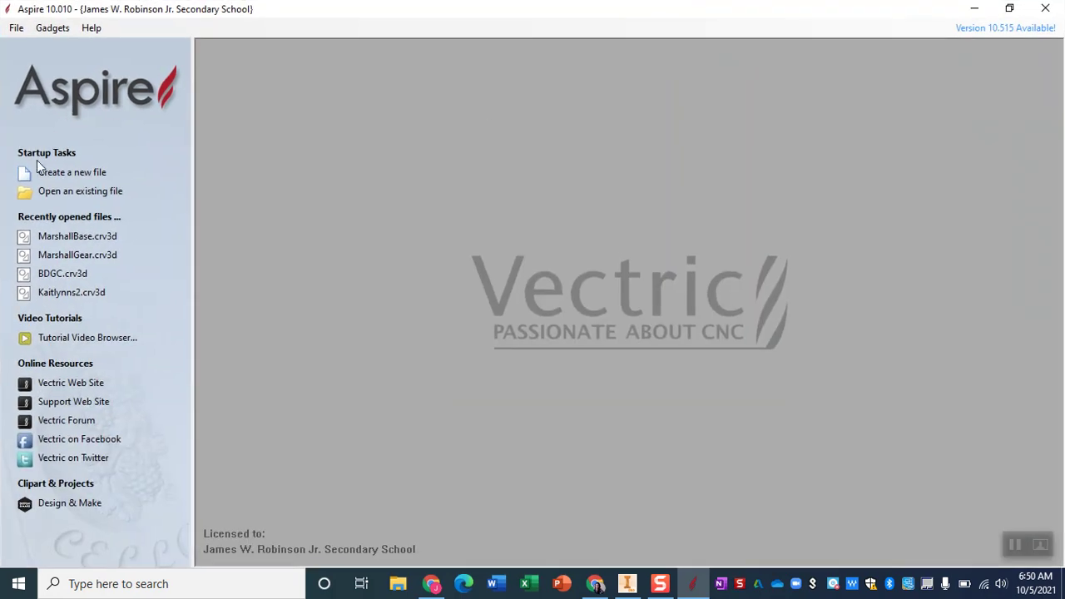
click(77, 172)
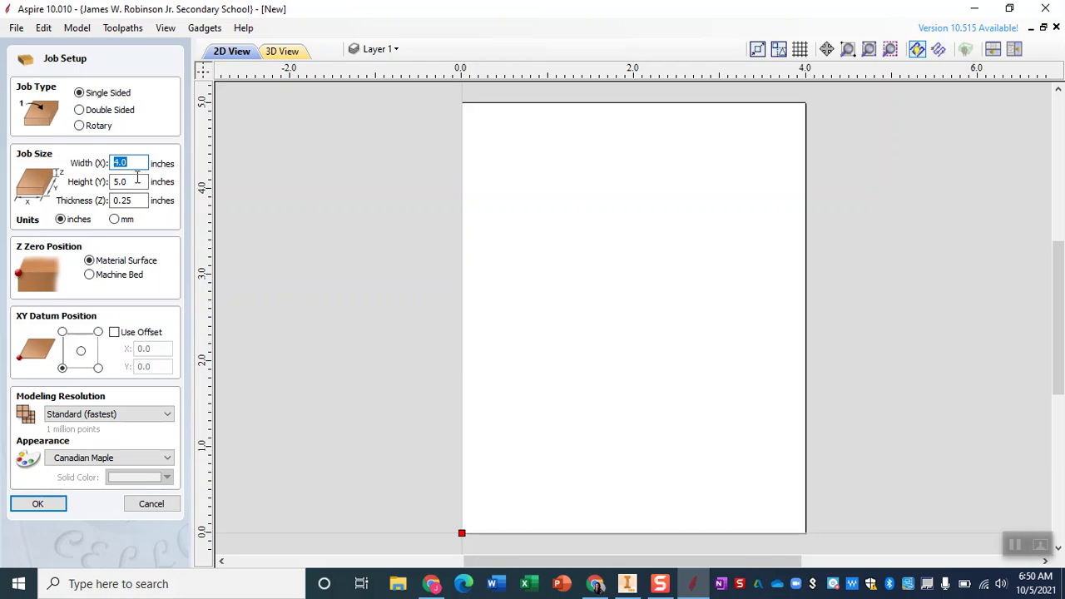
click(136, 162)
click(37, 504)
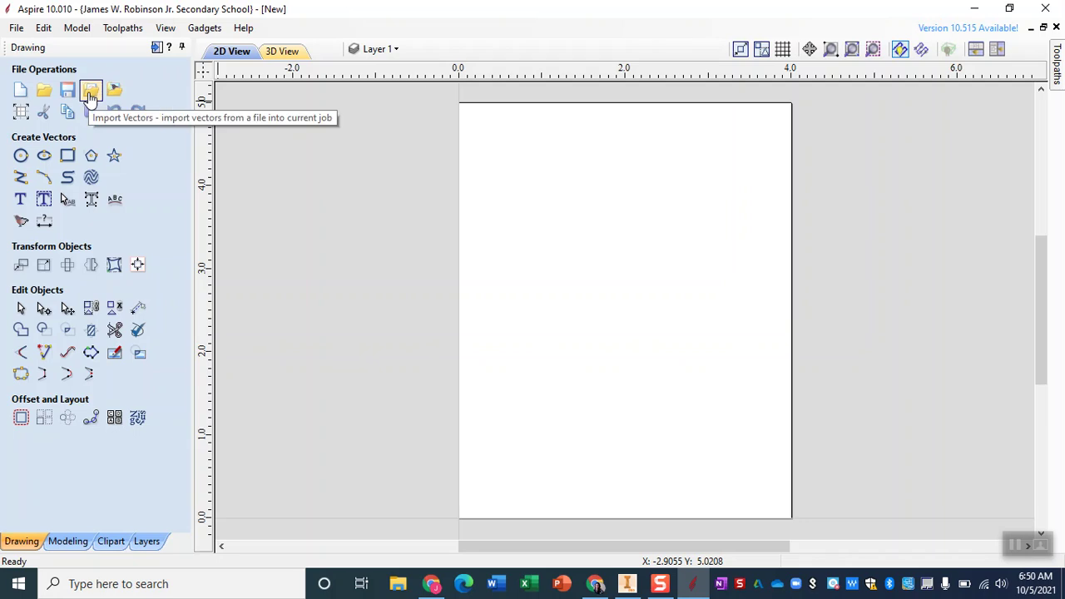
Step: Import the vectors from Marshall Base.pdf into the job
click(91, 95)
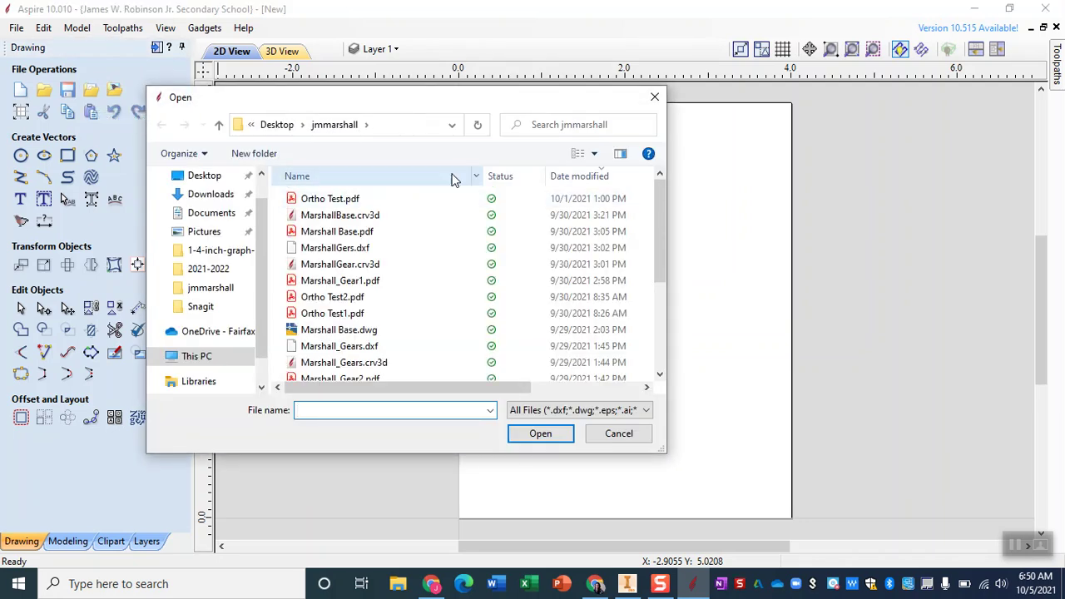
click(407, 236)
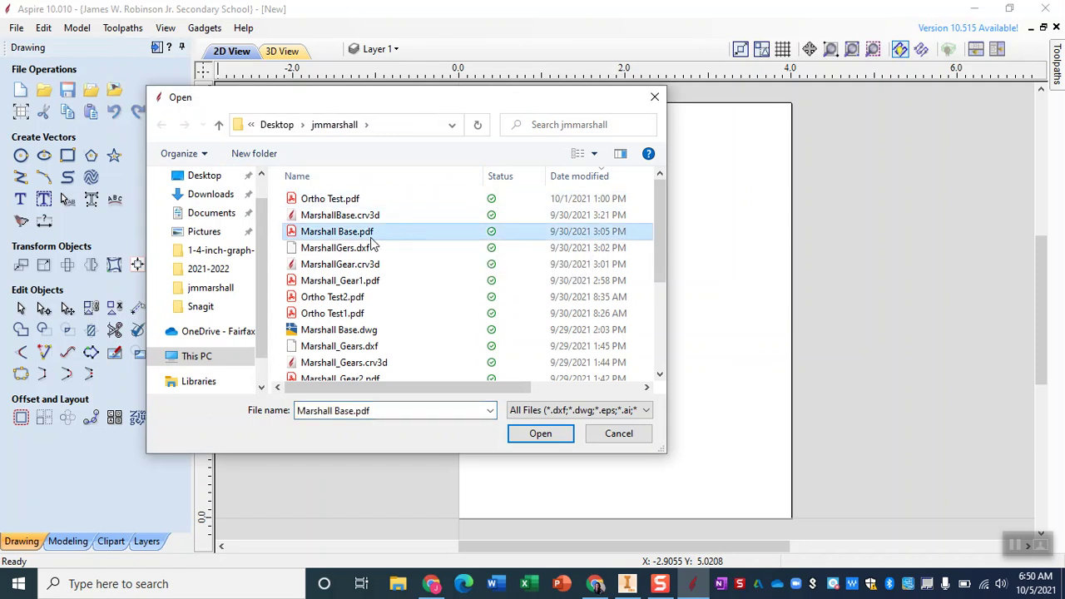
click(563, 442)
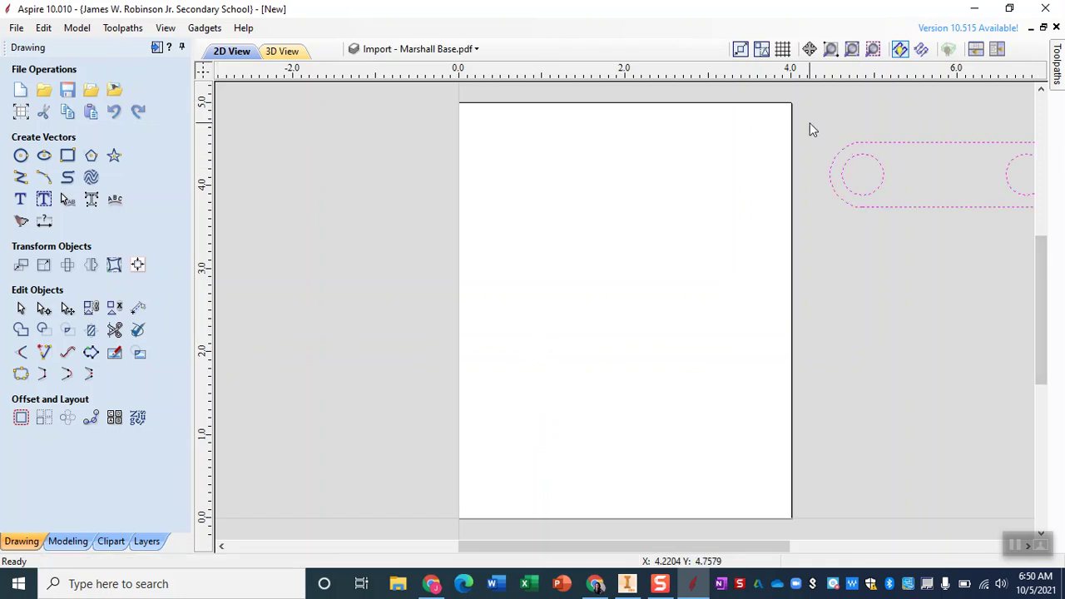
Step: Move the slot outline and two circles to the sheet centre and reselect them
click(90, 308)
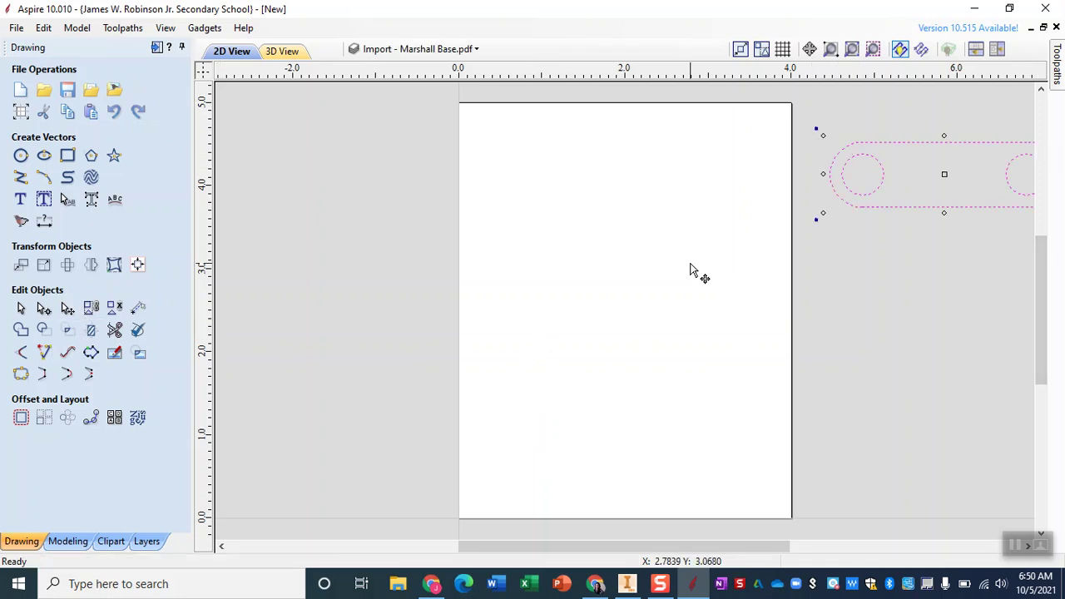
drag(944, 172, 625, 275)
click(637, 357)
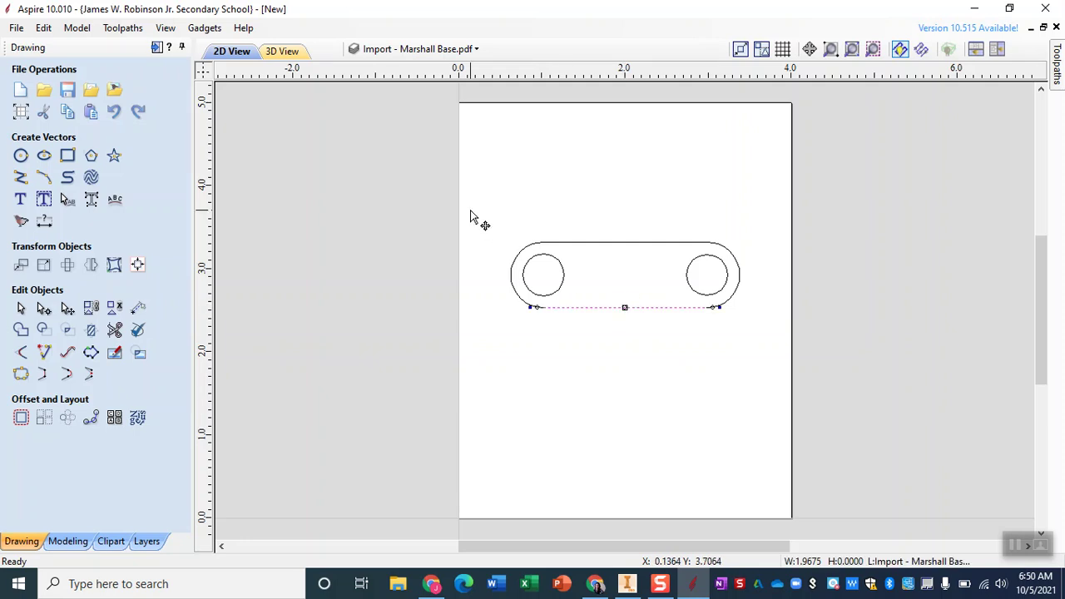
drag(492, 207, 799, 384)
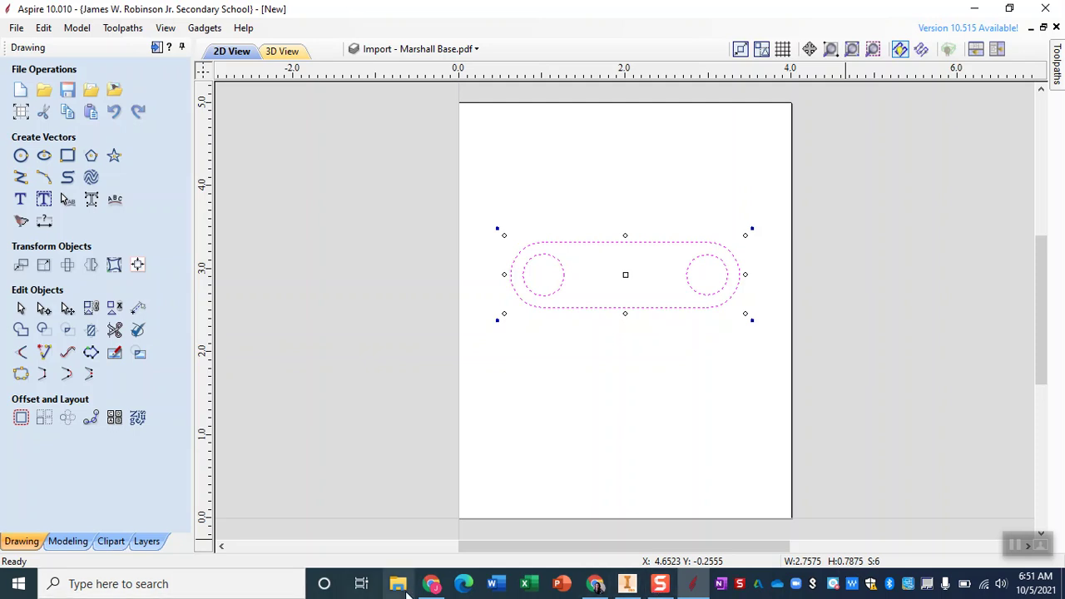
Step: Search Google for 'mm to inches' in a new browser tab
click(431, 583)
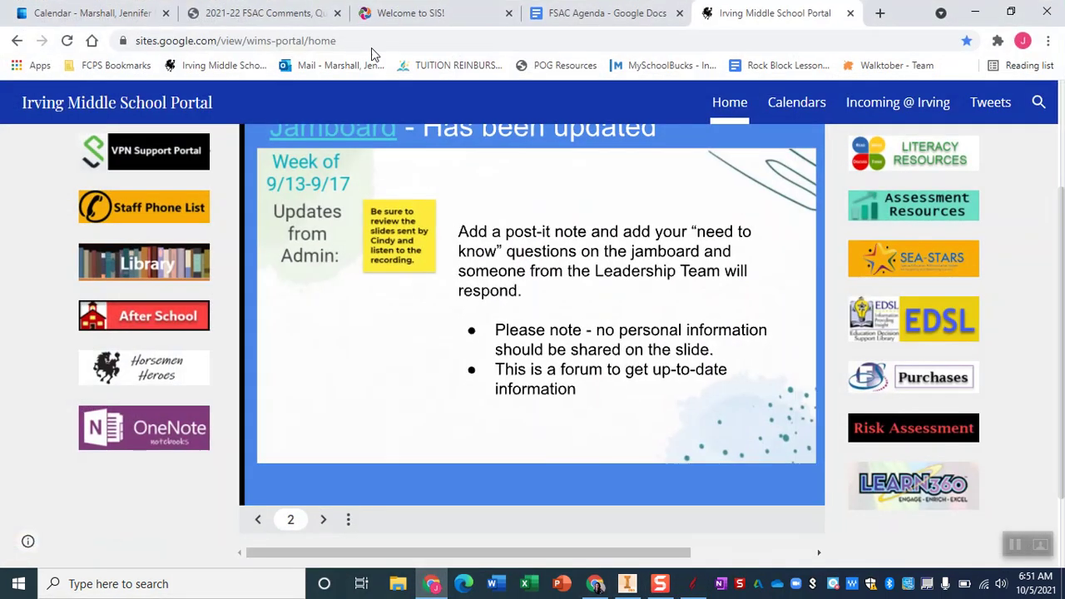
click(879, 12)
text(mm to inches)
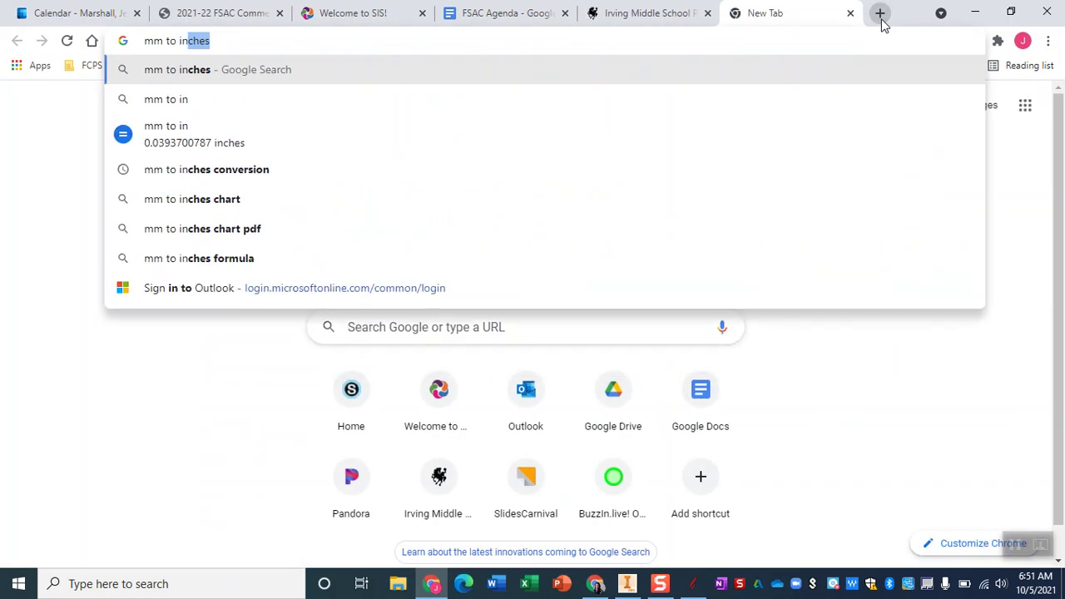
key(Return)
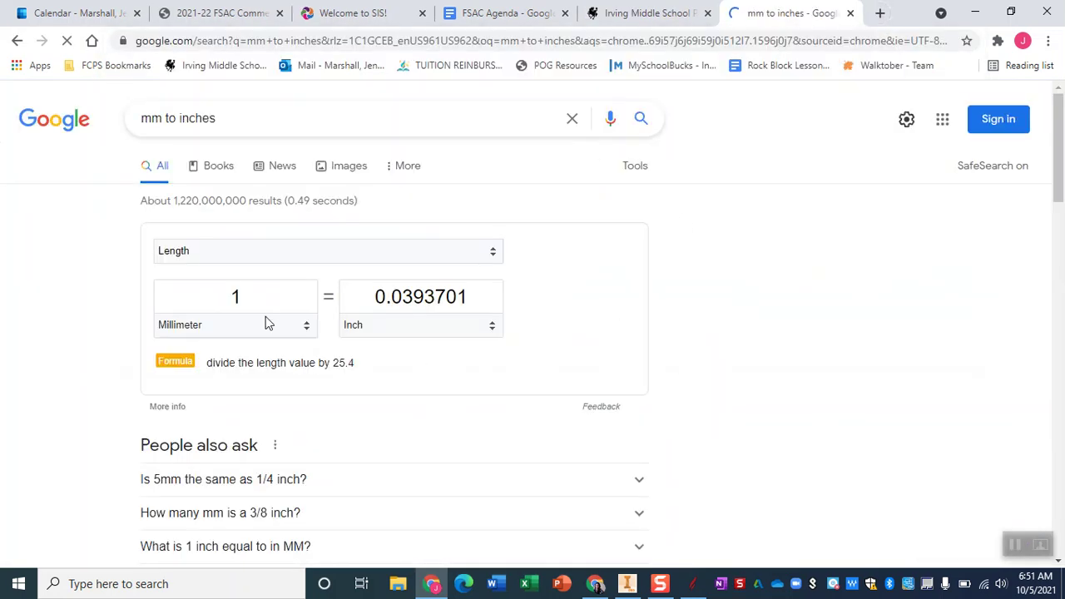
Step: Convert .7875 inches to millimetres (20.0025 mm), then return to Aspire
click(263, 308)
click(269, 300)
click(478, 298)
key(BackSpace)
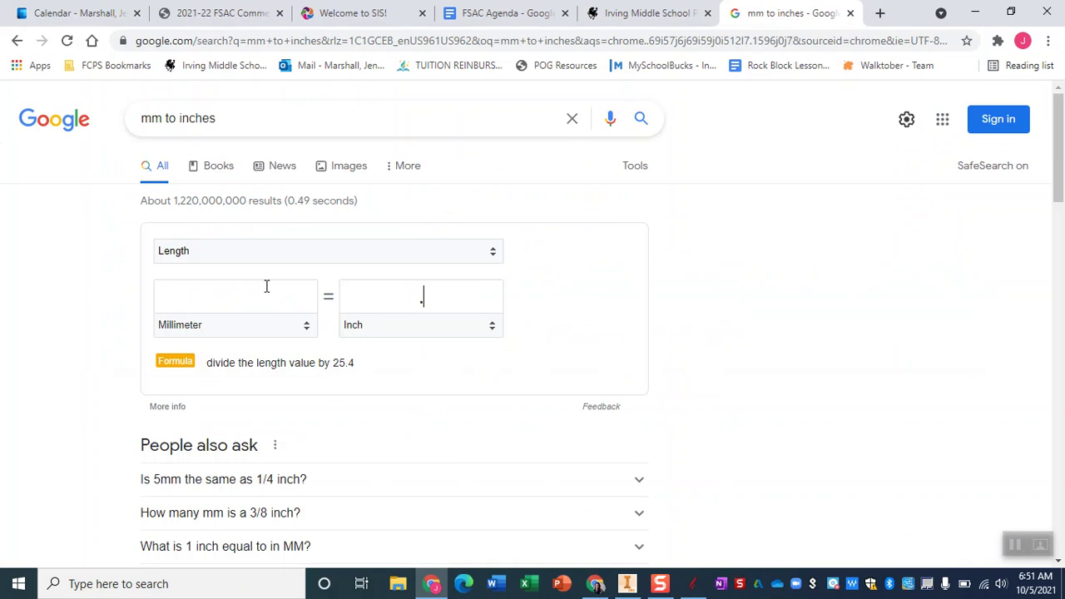
text(.7875)
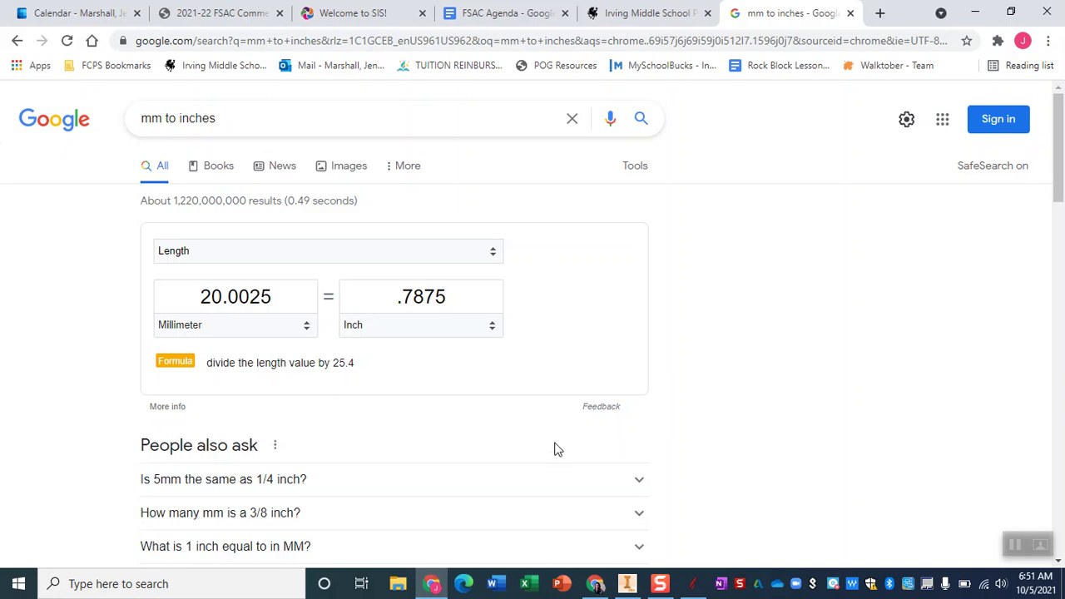
click(694, 584)
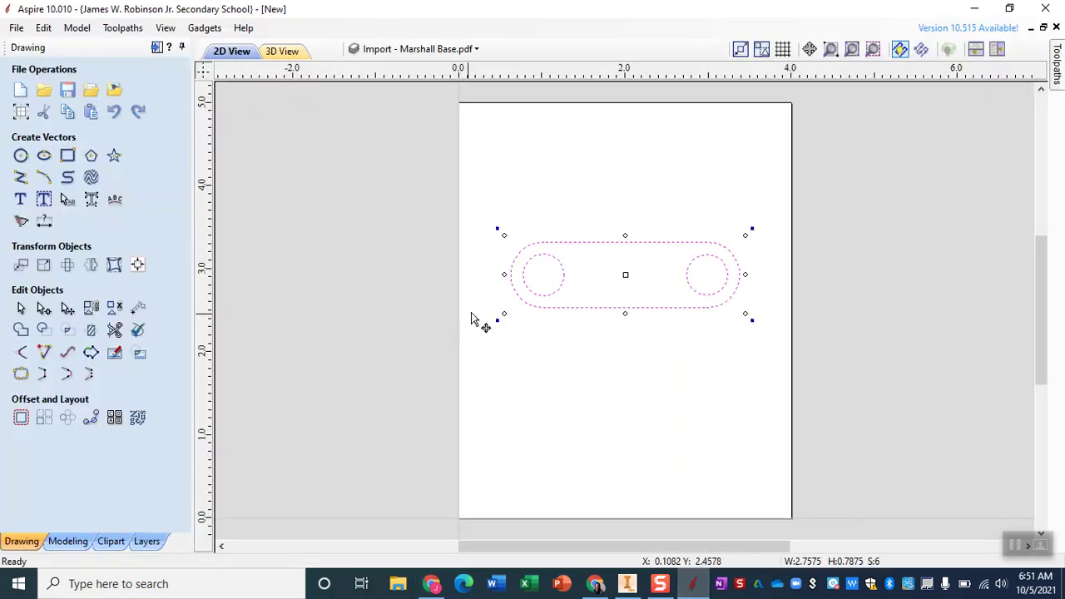
Step: Nudge the shape lower and join its six open vectors into three closed outlines at 0.002 tolerance
mouse_move(629, 277)
mouse_down()
mouse_move(623, 269)
mouse_move(625, 297)
mouse_up()
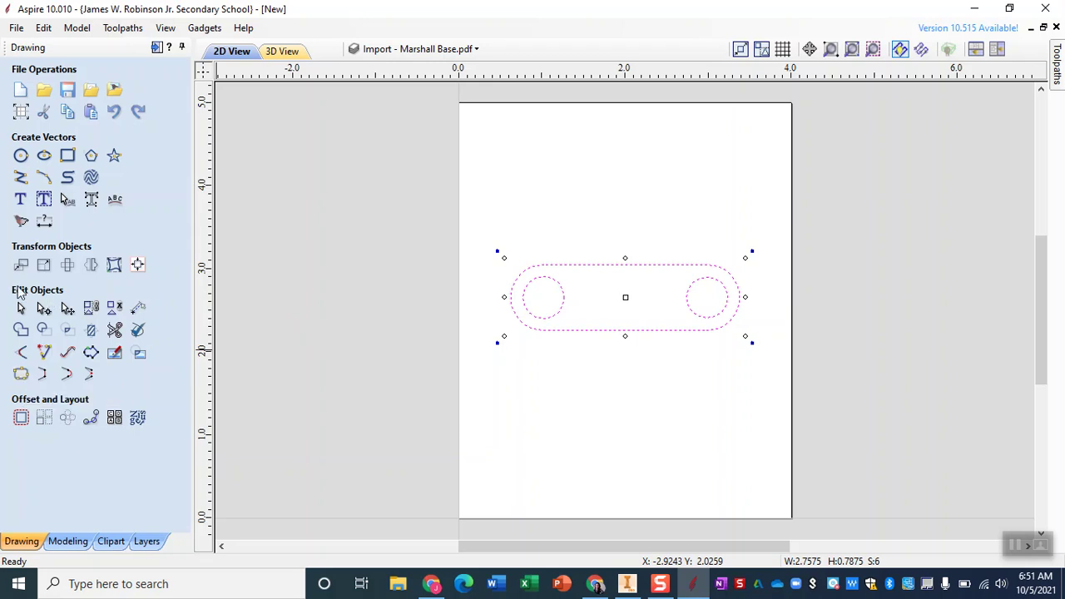
click(19, 377)
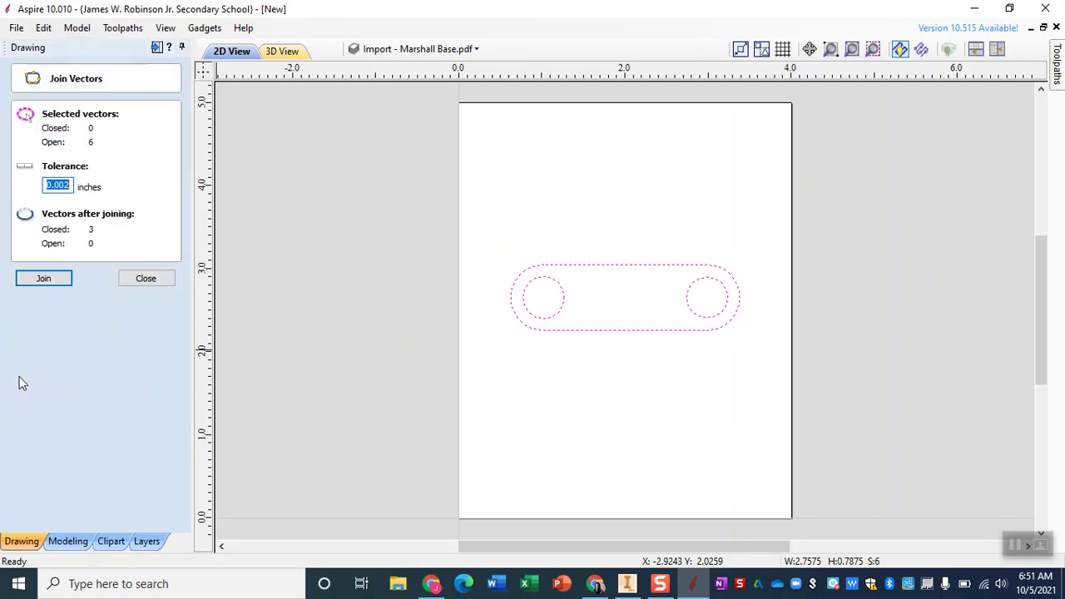
click(73, 184)
click(55, 281)
drag(456, 221, 773, 364)
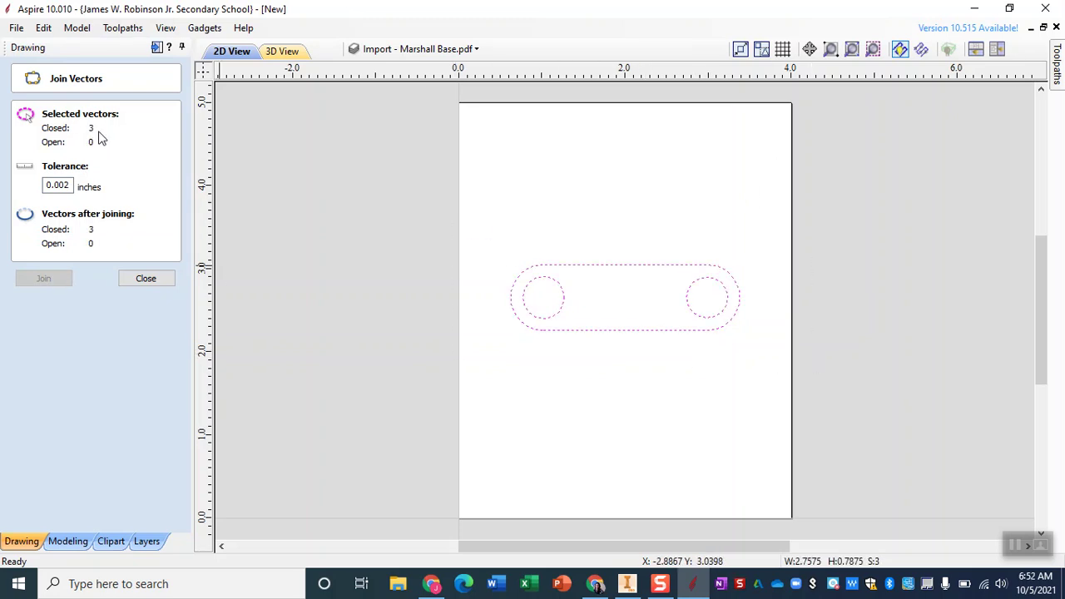
click(158, 283)
click(459, 242)
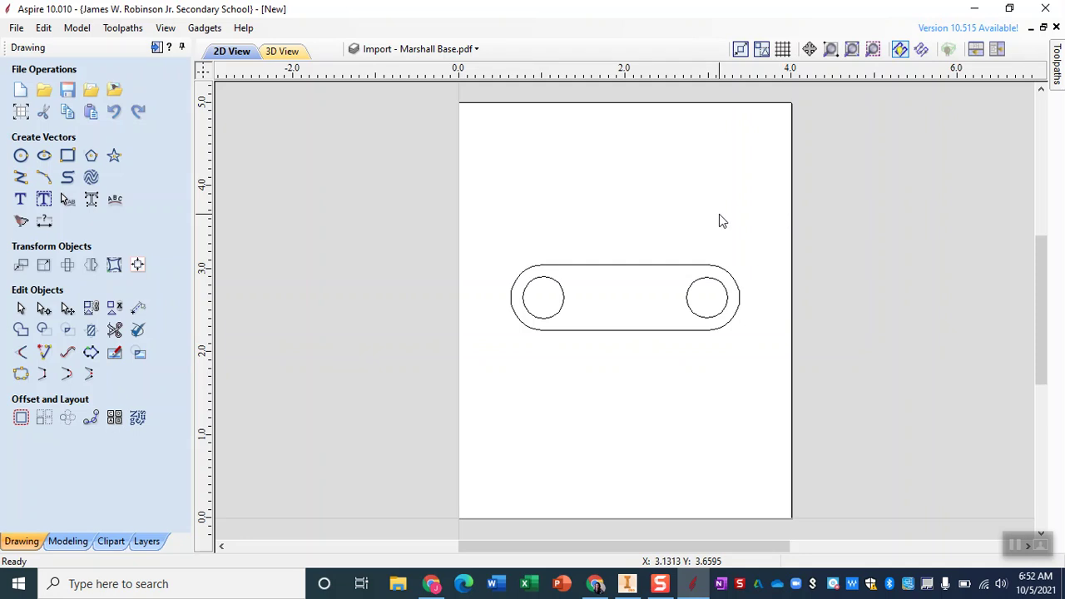
Step: Select the outer slot outline and start an Outside/Right profile toolpath
click(657, 266)
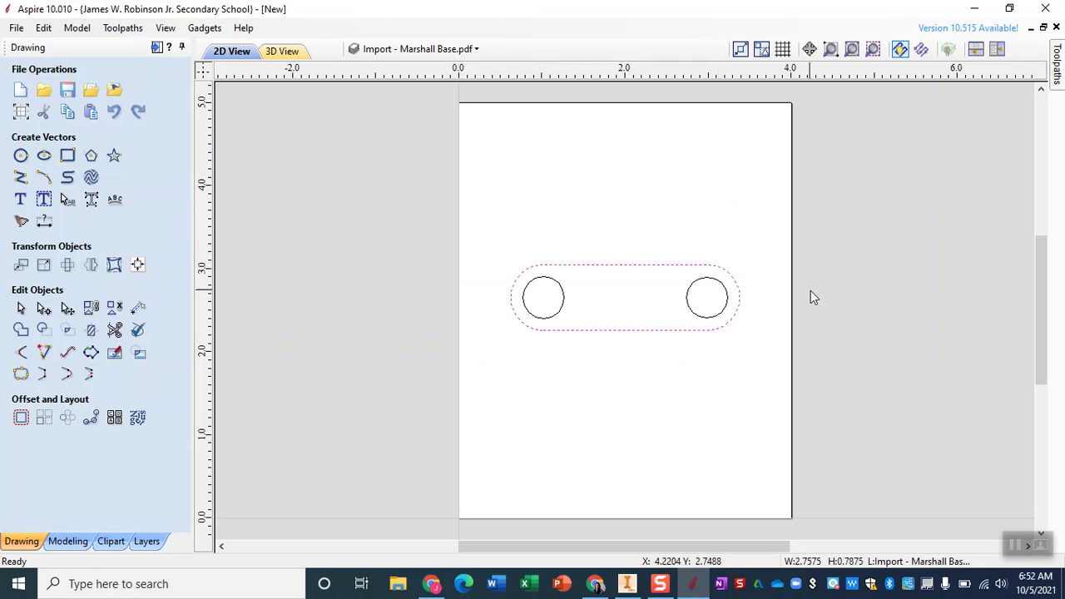
mouse_move(1058, 75)
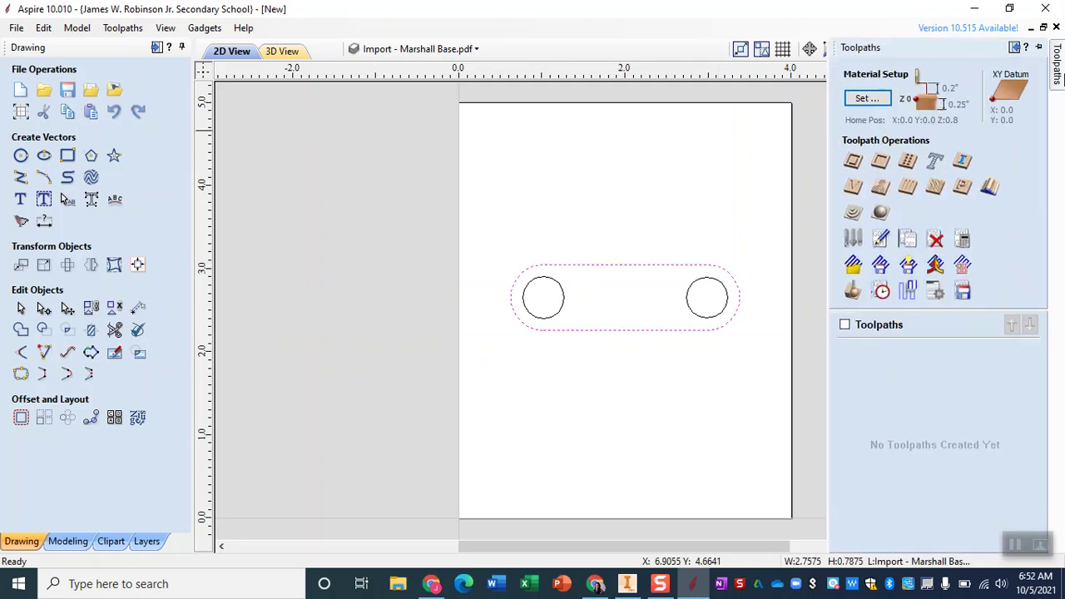
click(1038, 47)
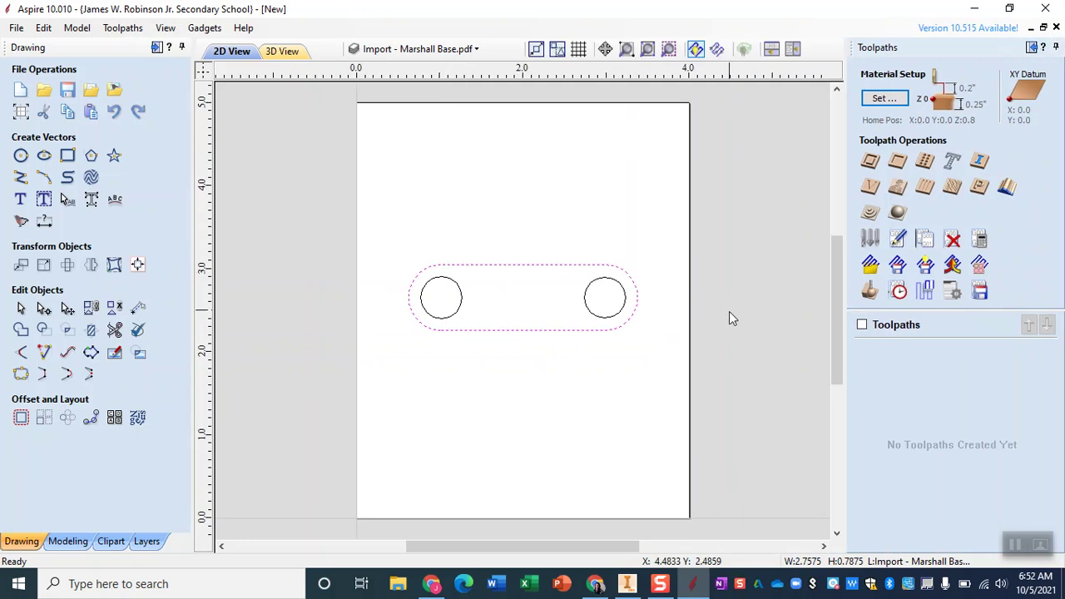
click(870, 165)
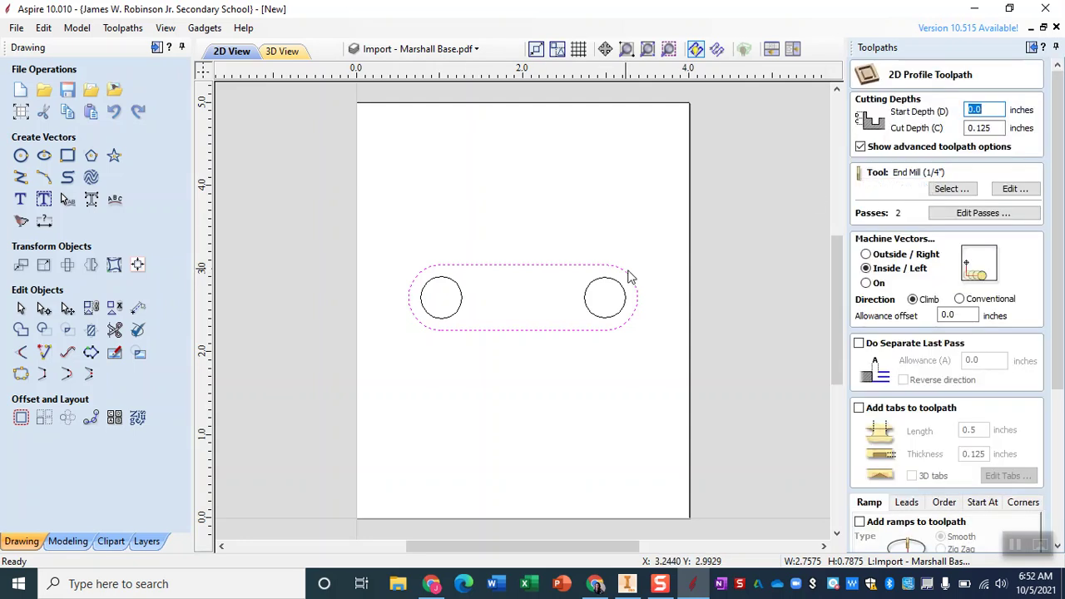
click(865, 254)
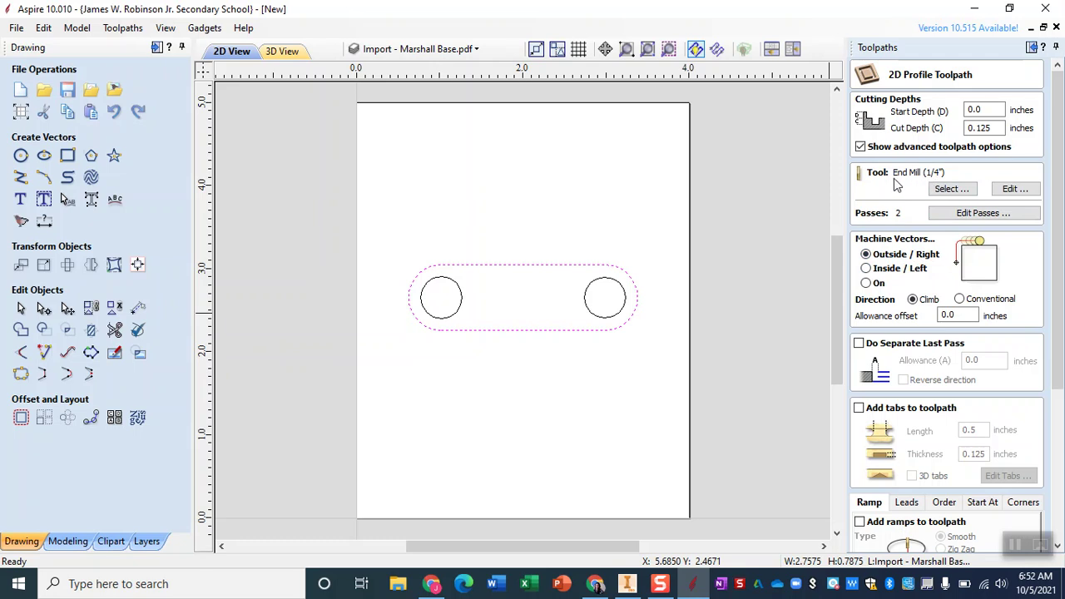
Step: Set the cut depth to 0.1 inch and calculate the Profile 1 toolpath
click(1000, 132)
double_click(1000, 132)
click(1003, 129)
drag(998, 127, 906, 125)
text(.1)
scroll(1018, 261, down, 3)
scroll(1019, 261, down, 2)
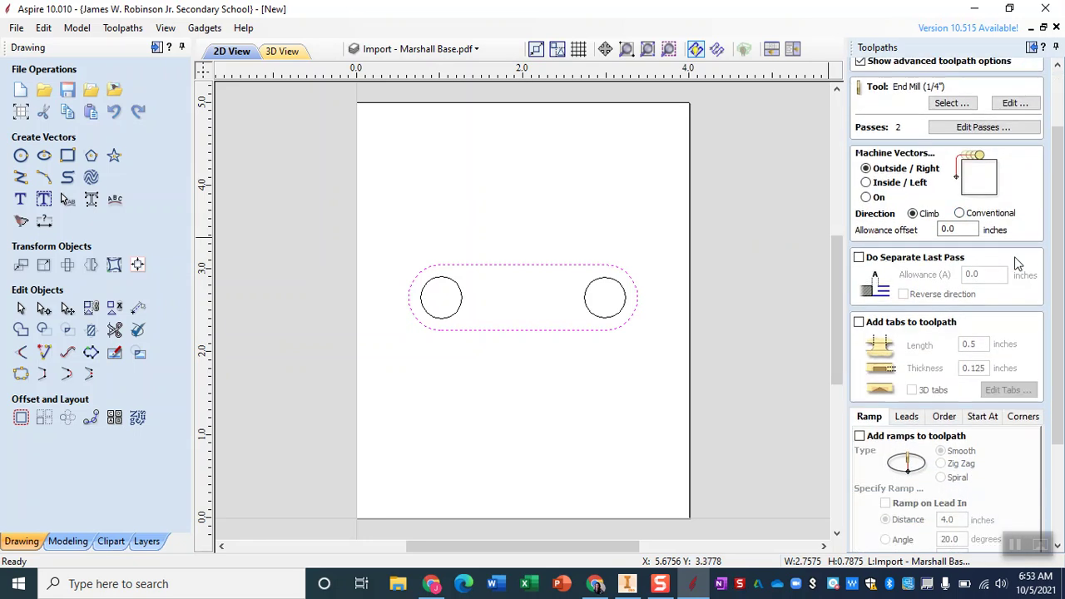
drag(1052, 262, 1062, 431)
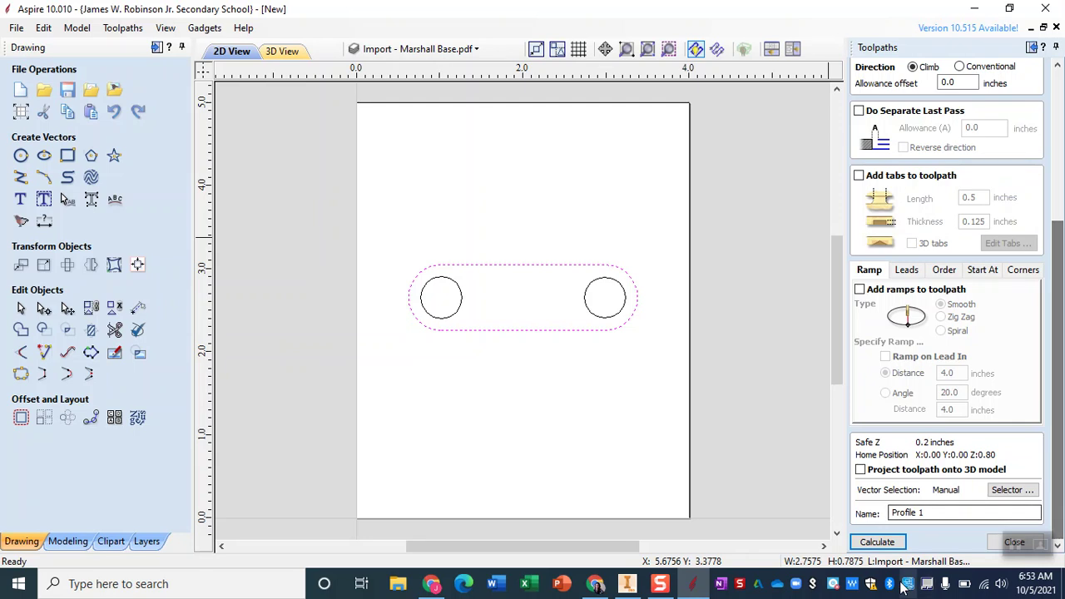
click(879, 541)
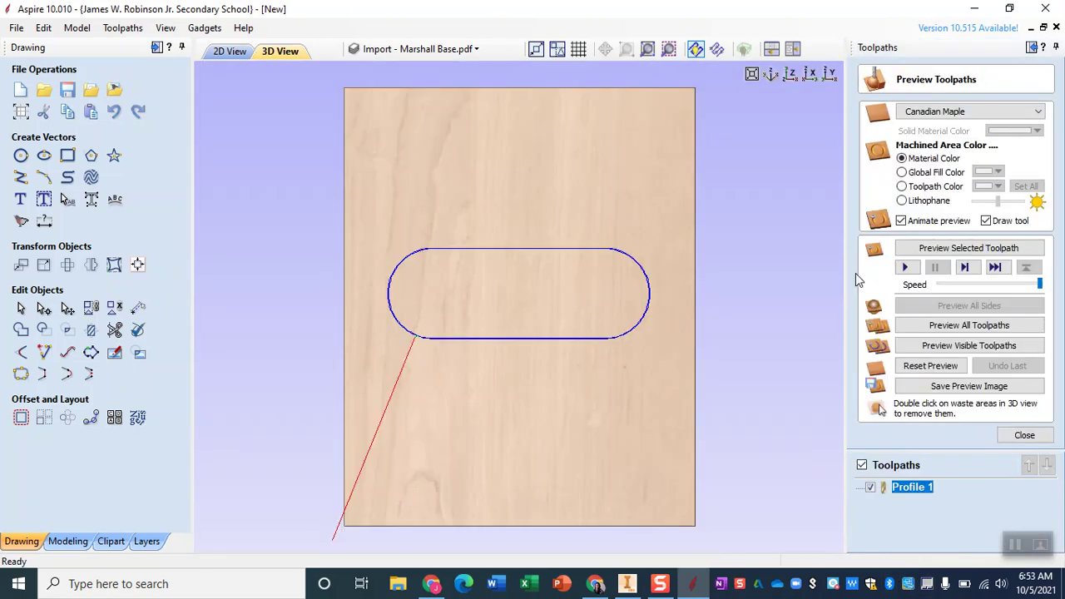
Step: Preview Profile 1 carved into the maple, zoom out to inspect it, then close the preview
click(932, 326)
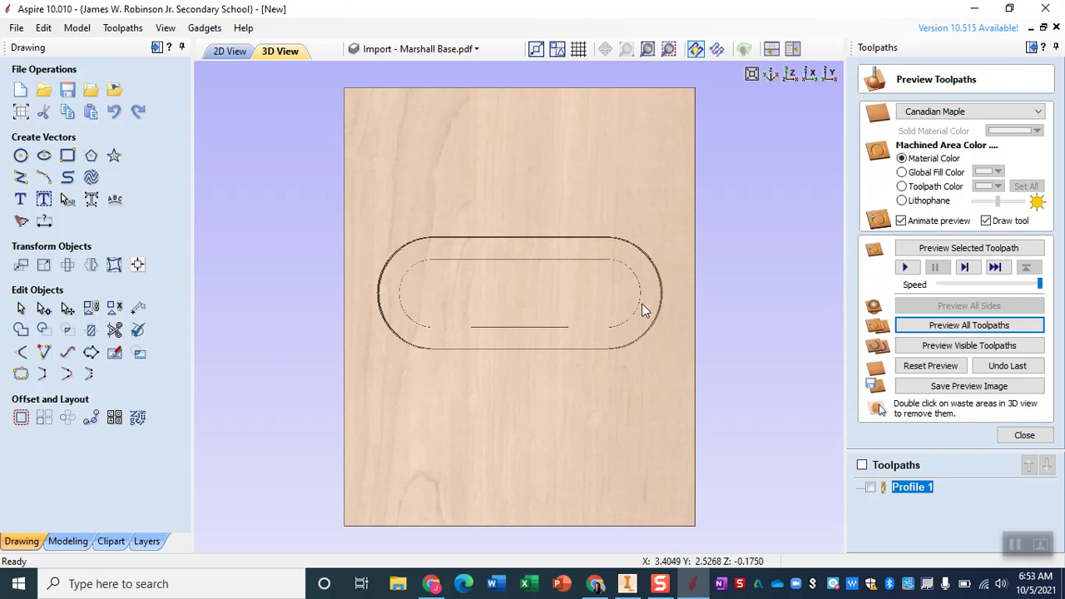
scroll(546, 316, up, 2)
scroll(544, 315, up, 2)
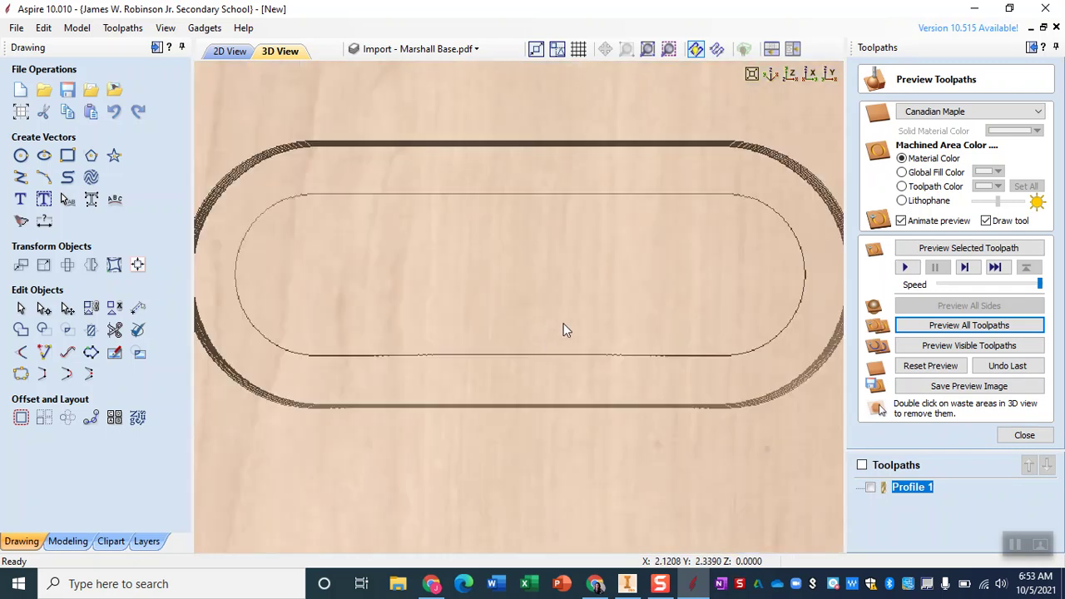
scroll(582, 308, up, 2)
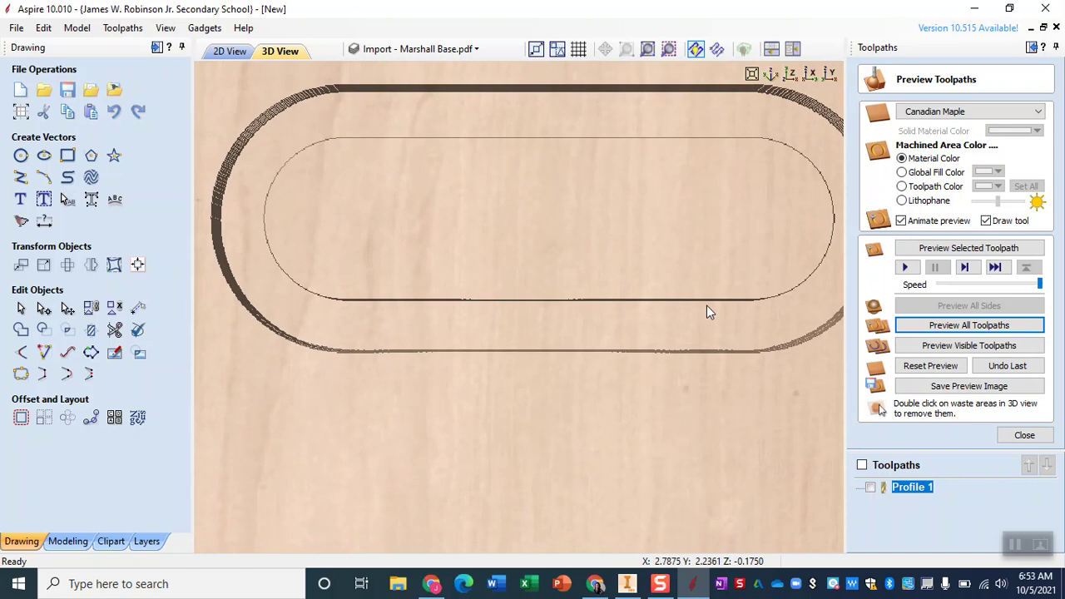
scroll(629, 348, down, 2)
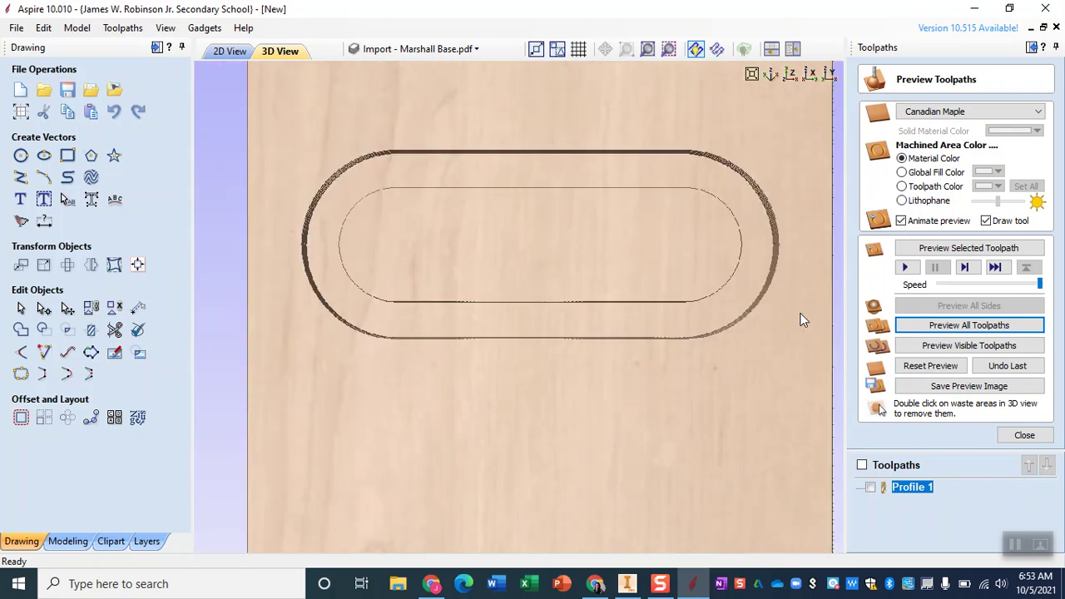
click(1025, 435)
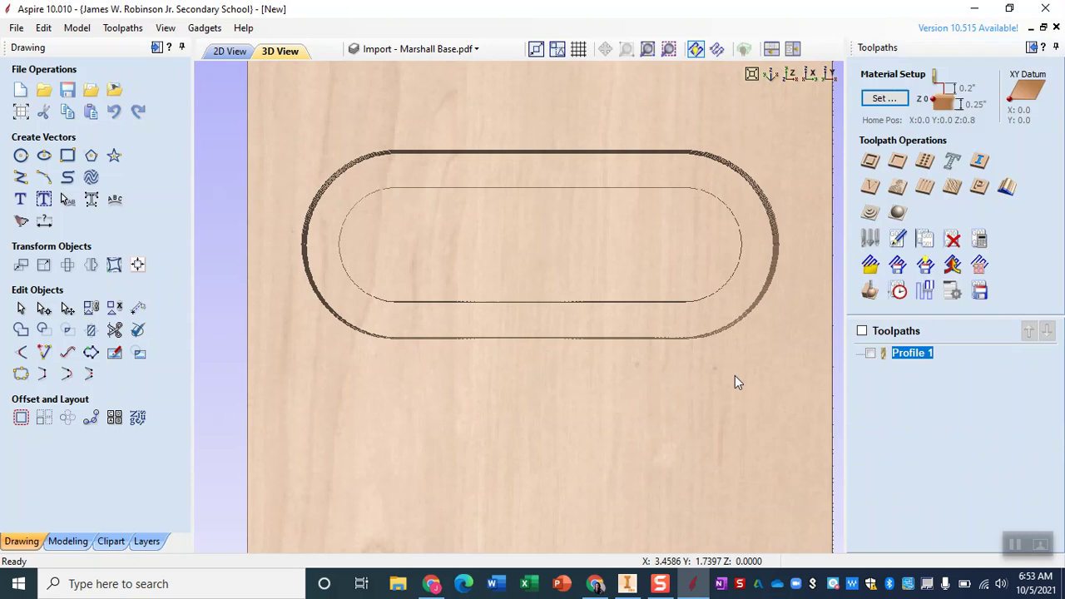
Step: In 2D view, select both small circles and start a pocket toolpath with 0.175 in cut depth
click(224, 54)
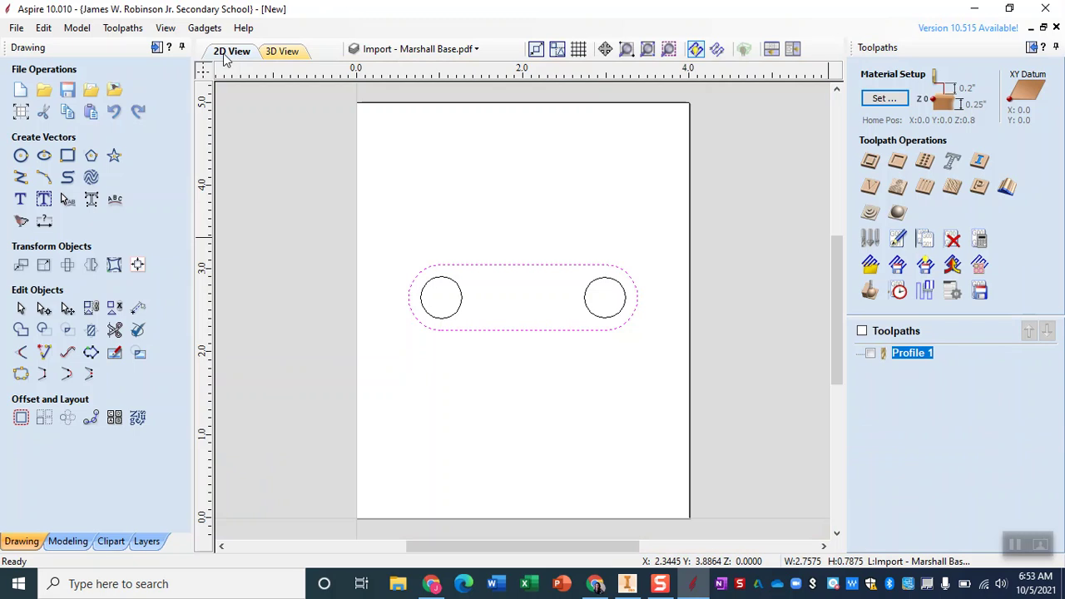
click(459, 311)
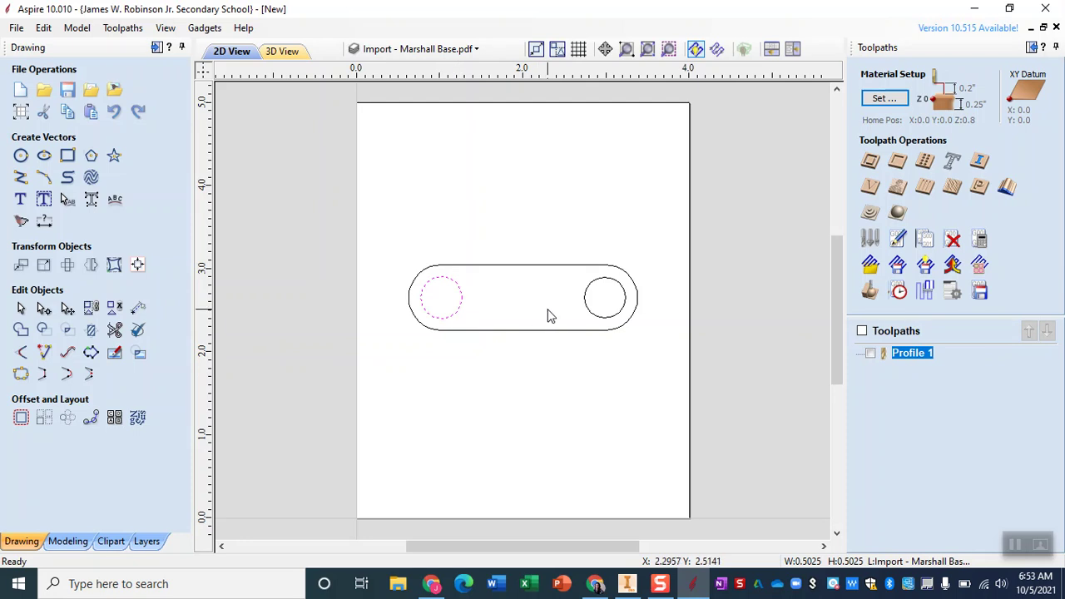
shift+click(596, 321)
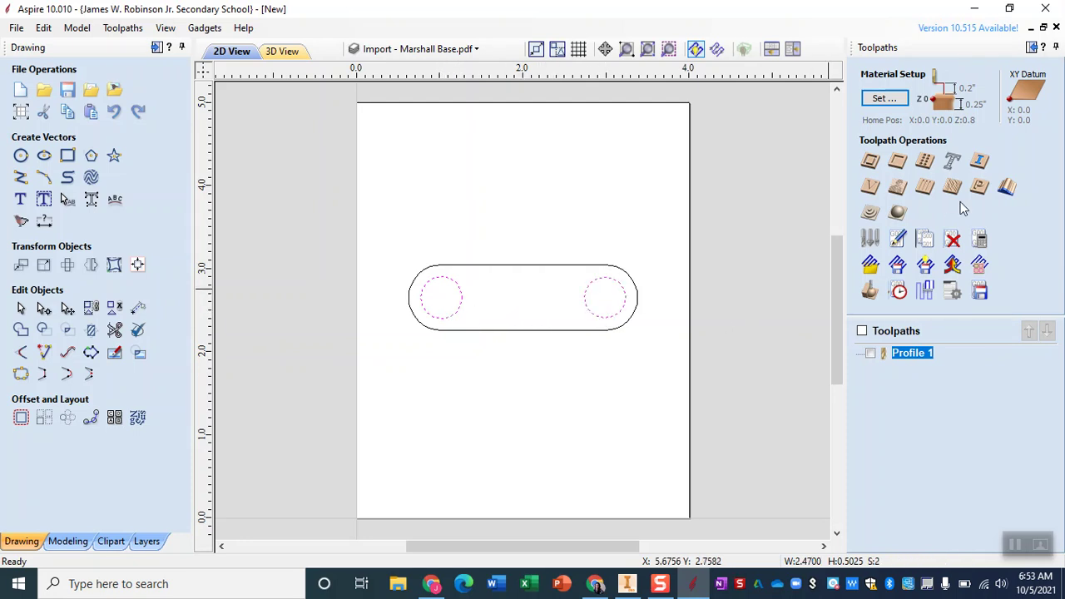
click(898, 160)
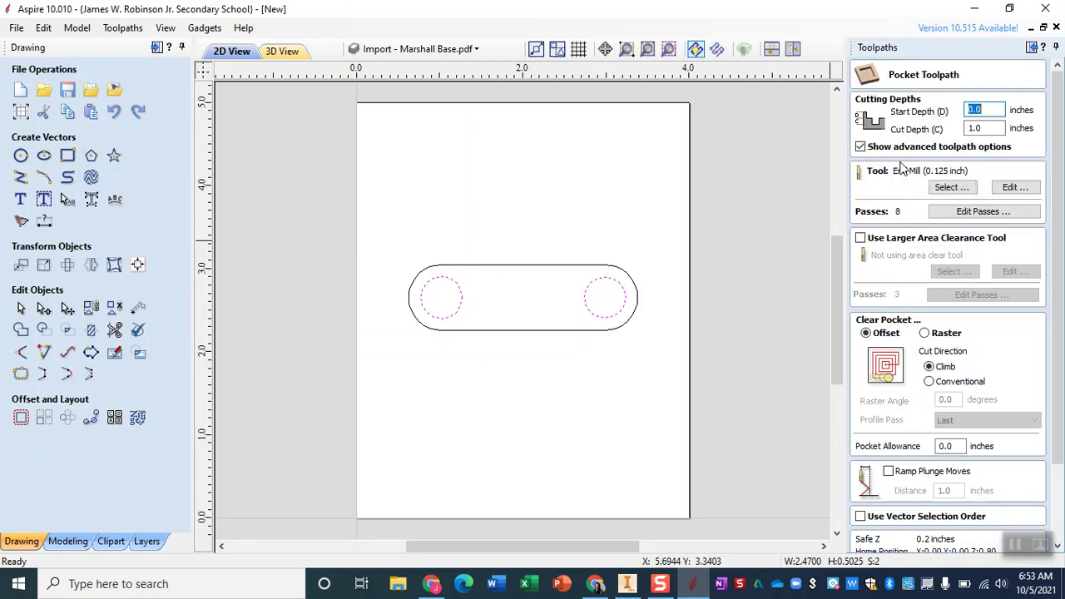
click(982, 129)
text(.175)
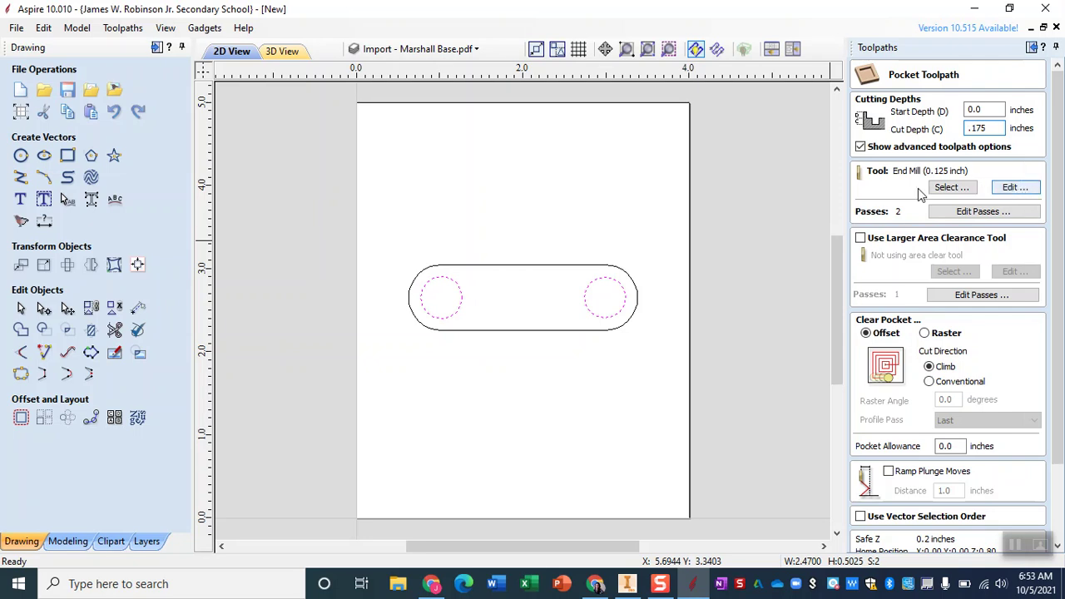
Step: Choose the 1/4" end mill from the tool database and calculate the pocket
click(949, 188)
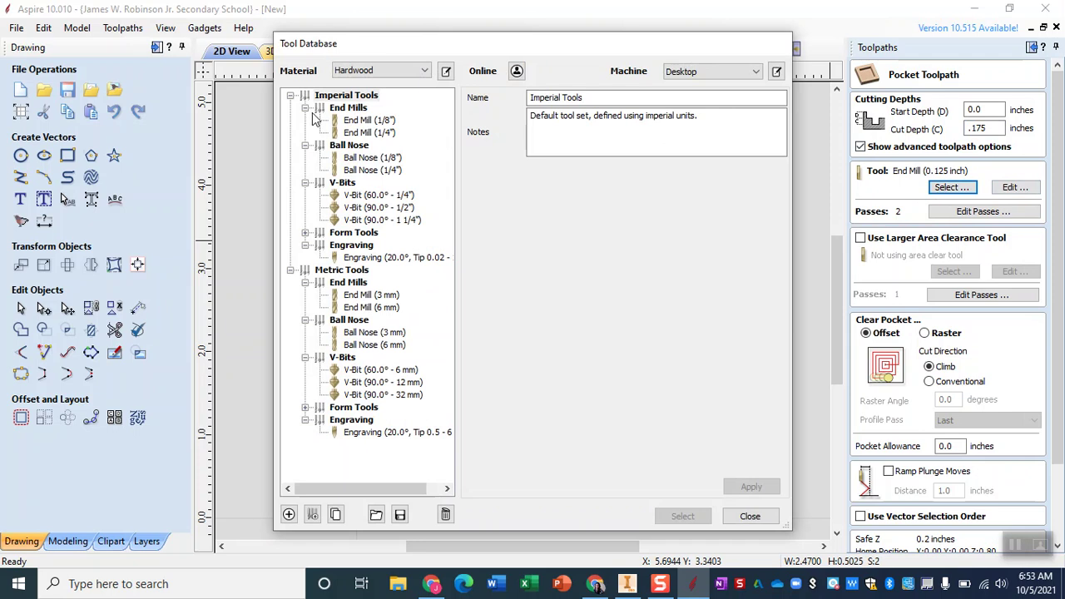
click(366, 132)
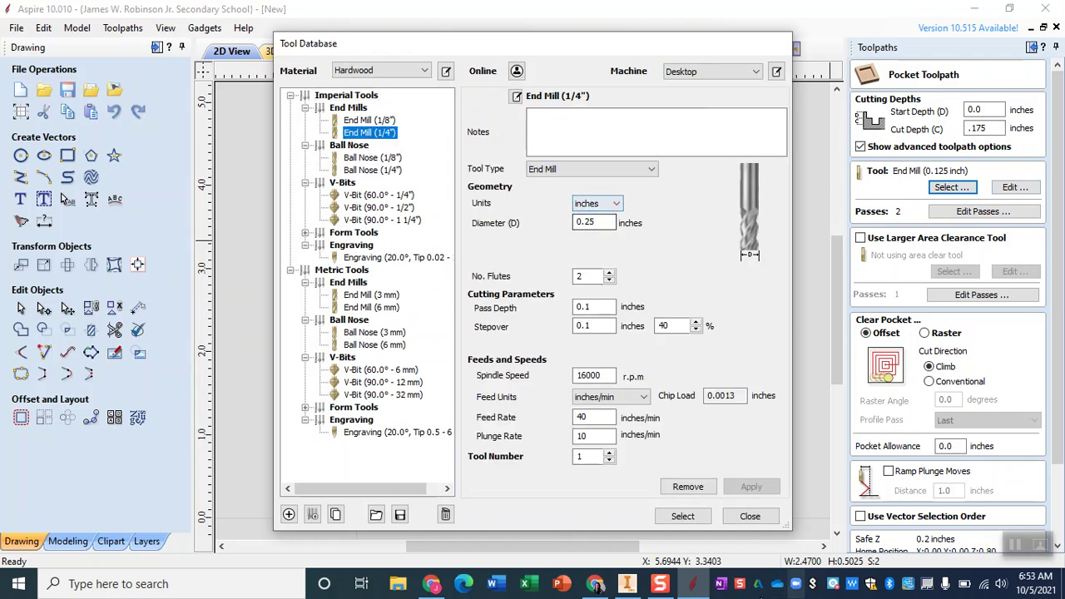
click(682, 516)
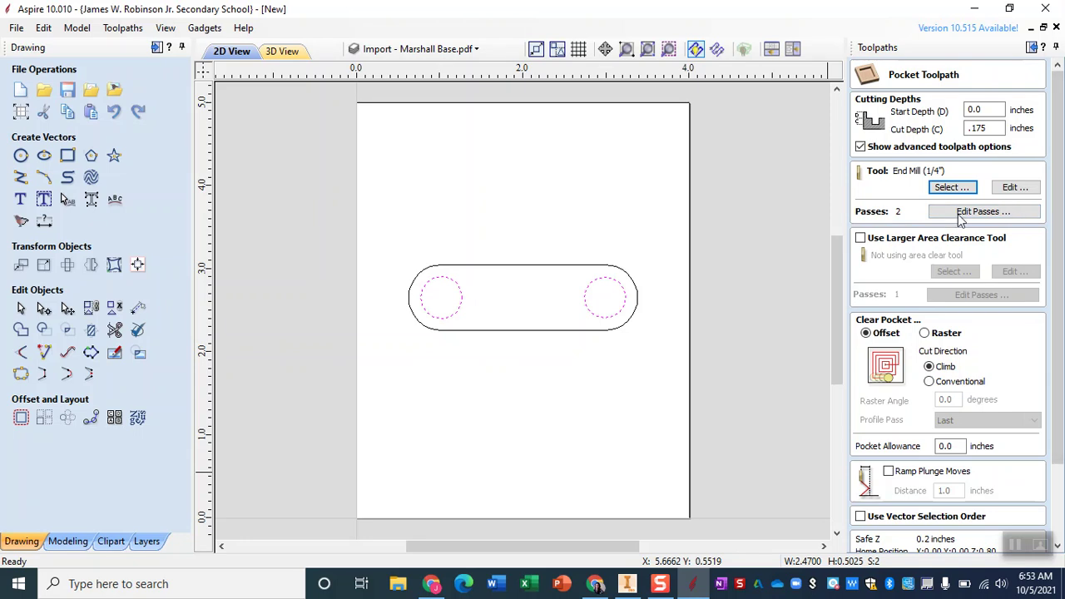
scroll(1001, 244, down, 3)
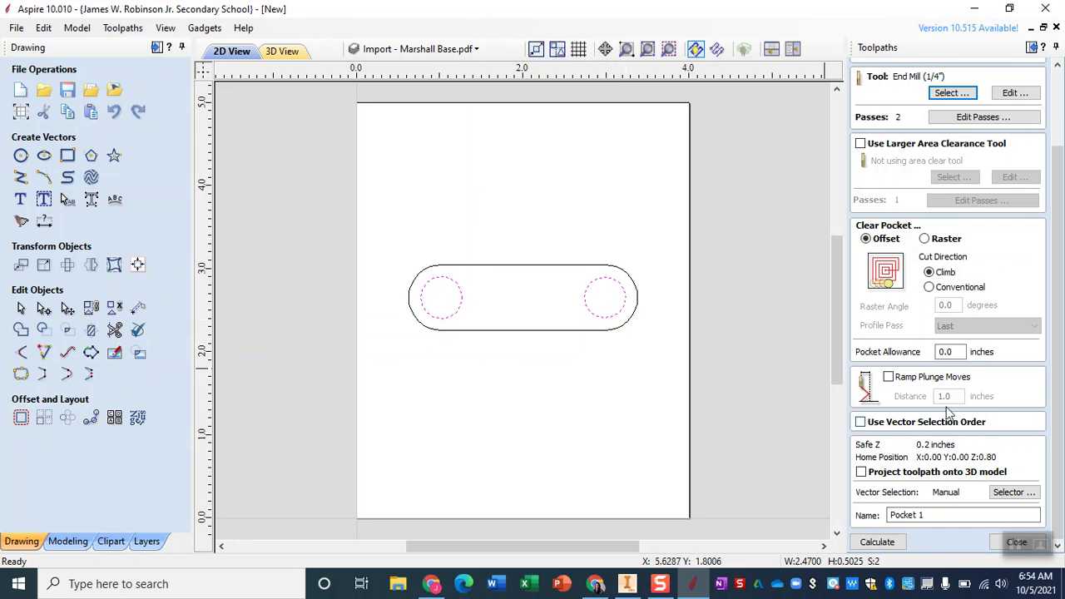
click(899, 542)
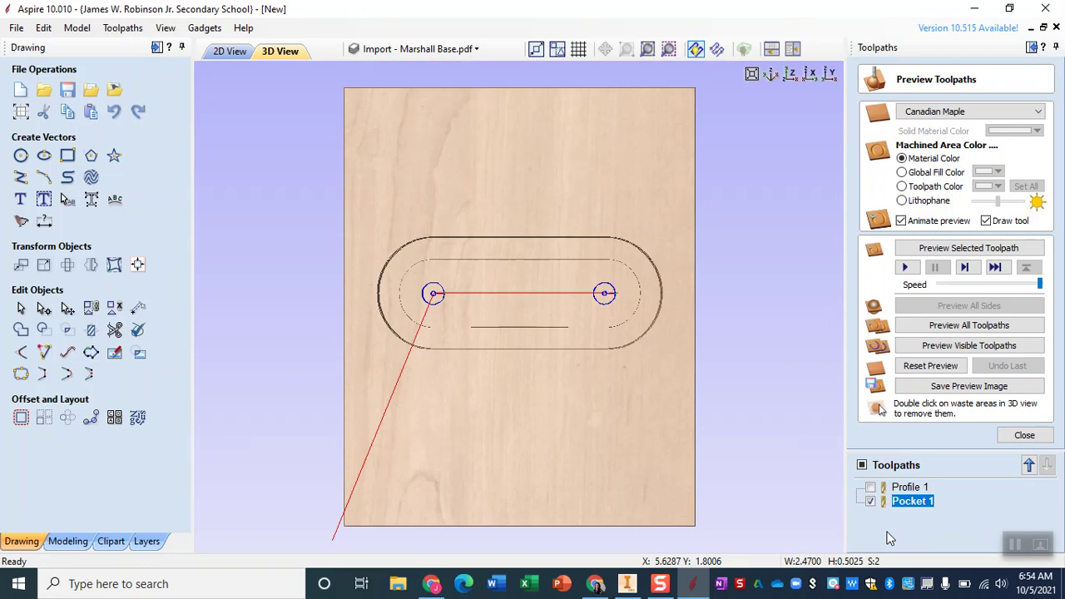
Step: Preview Profile 1 and Pocket 1 in the Canadian Maple board, tilted to show the carving in perspective
click(929, 325)
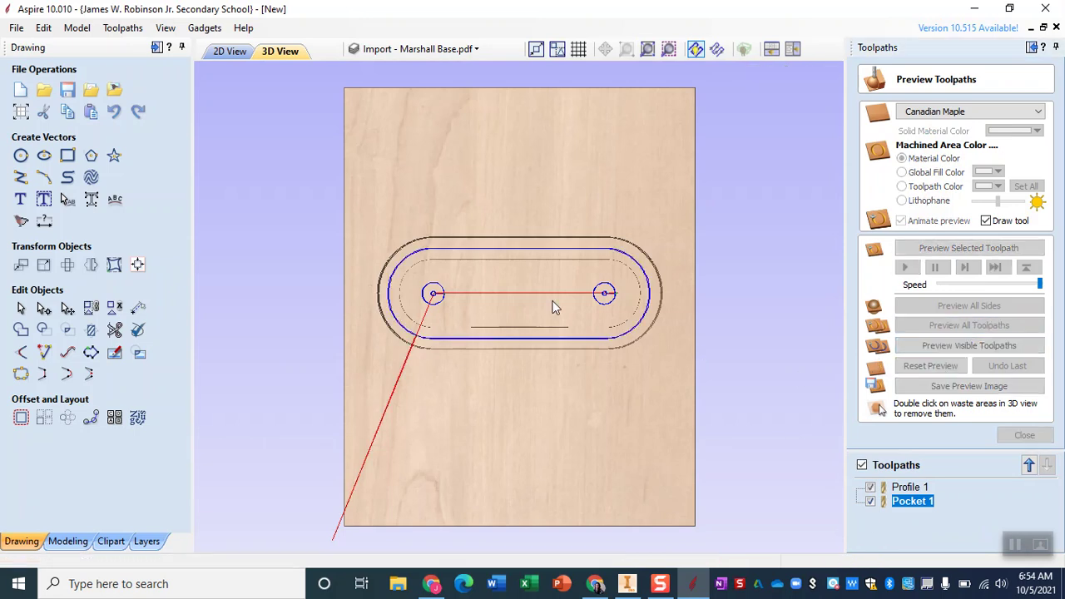
drag(555, 397, 374, 236)
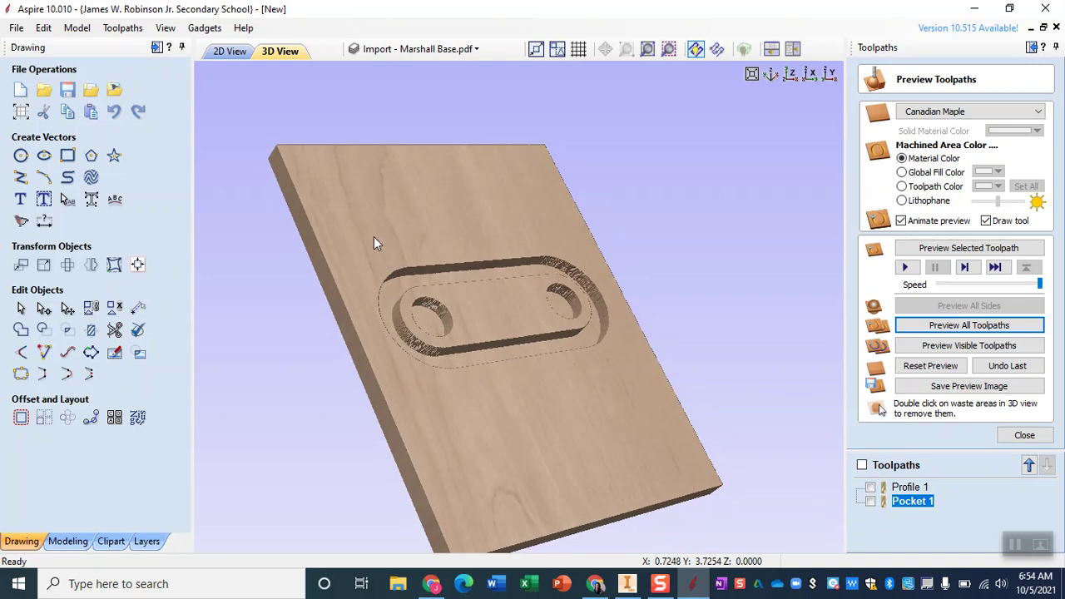
click(68, 89)
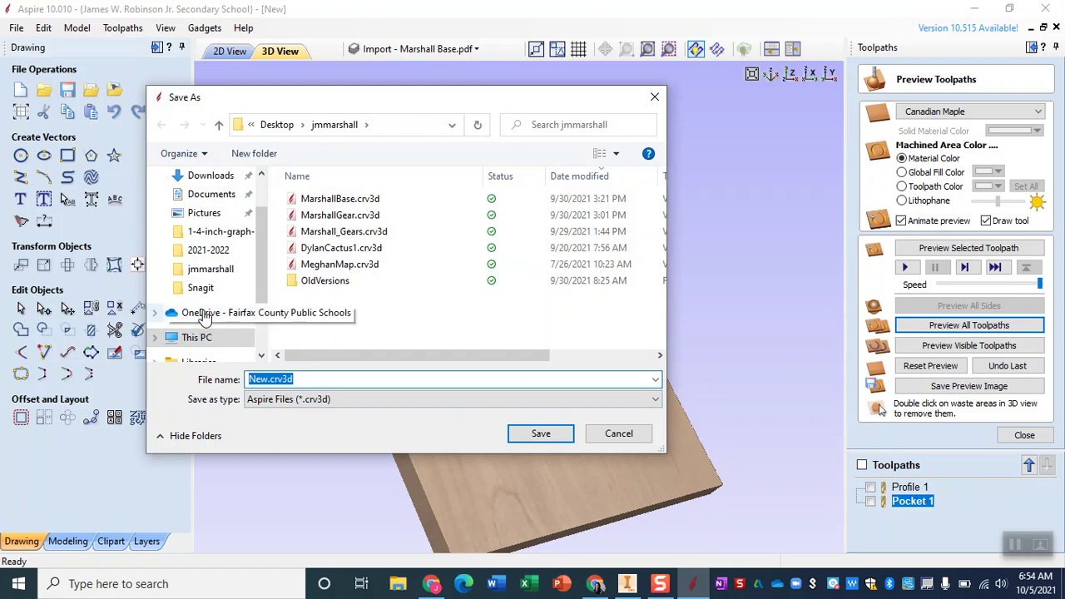
Step: Save the job as Base in the Desktop project folder and close the toolpath preview
text(B)
text(M)
key(BackSpace)
text(Na)
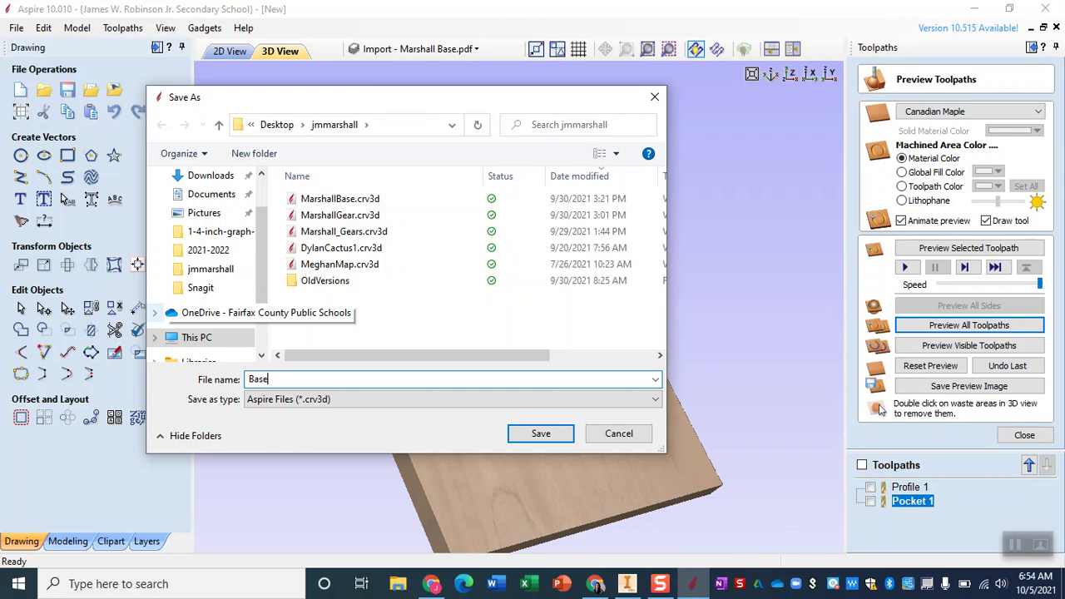
click(541, 434)
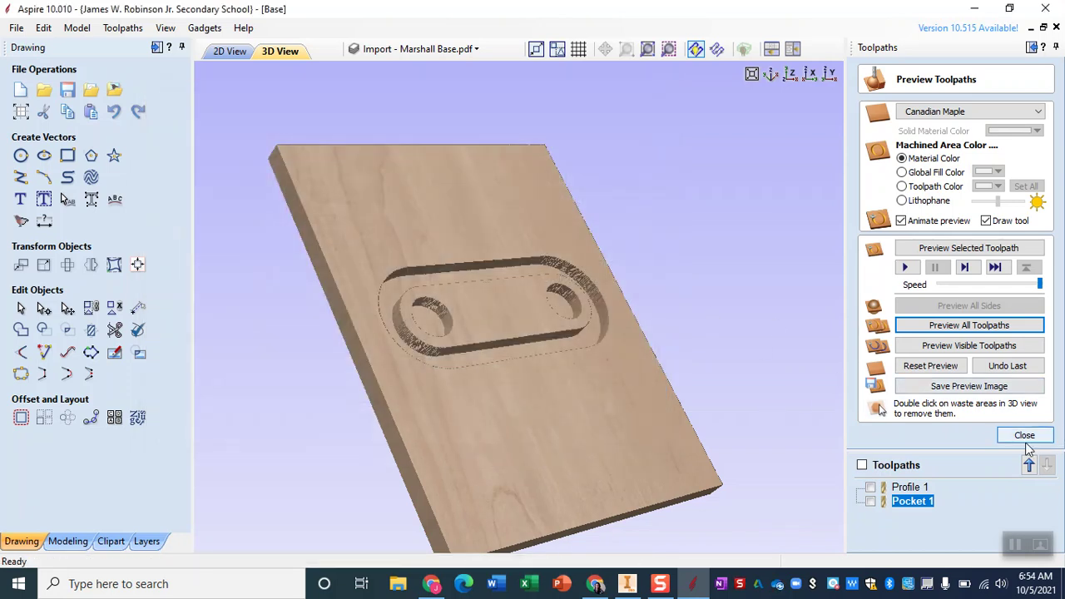
click(1024, 436)
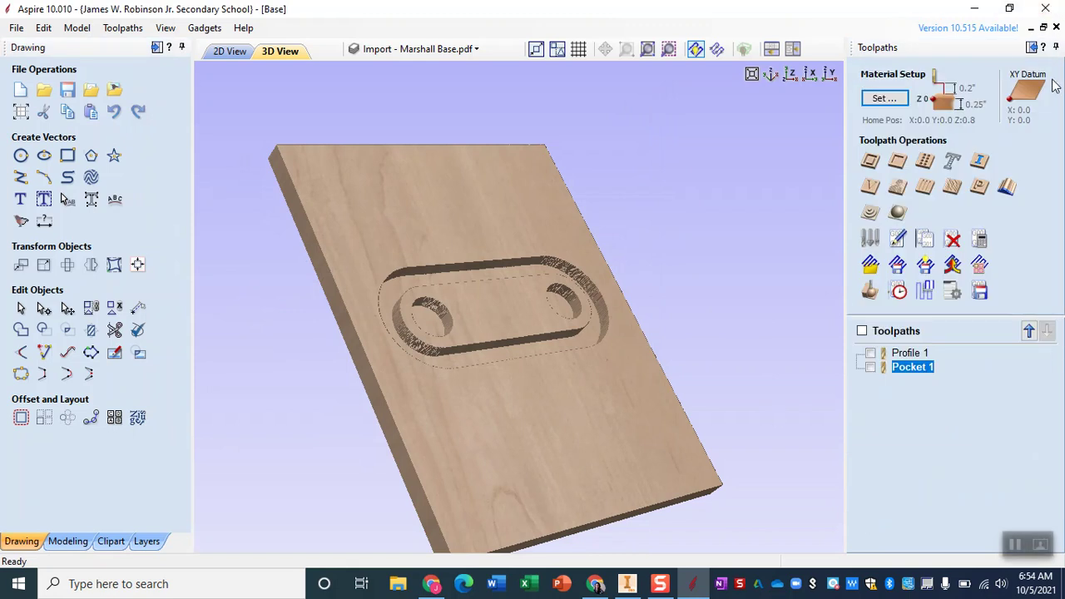
Step: In Save Toolpaths, tick Profile 1 and Pocket 1 for export
click(980, 290)
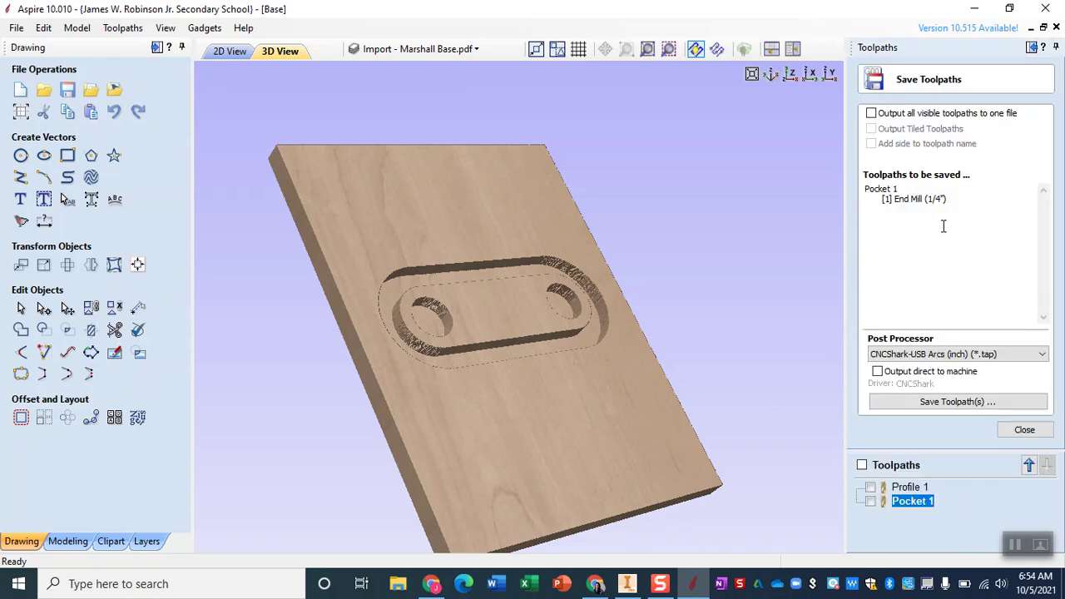
click(870, 487)
click(871, 501)
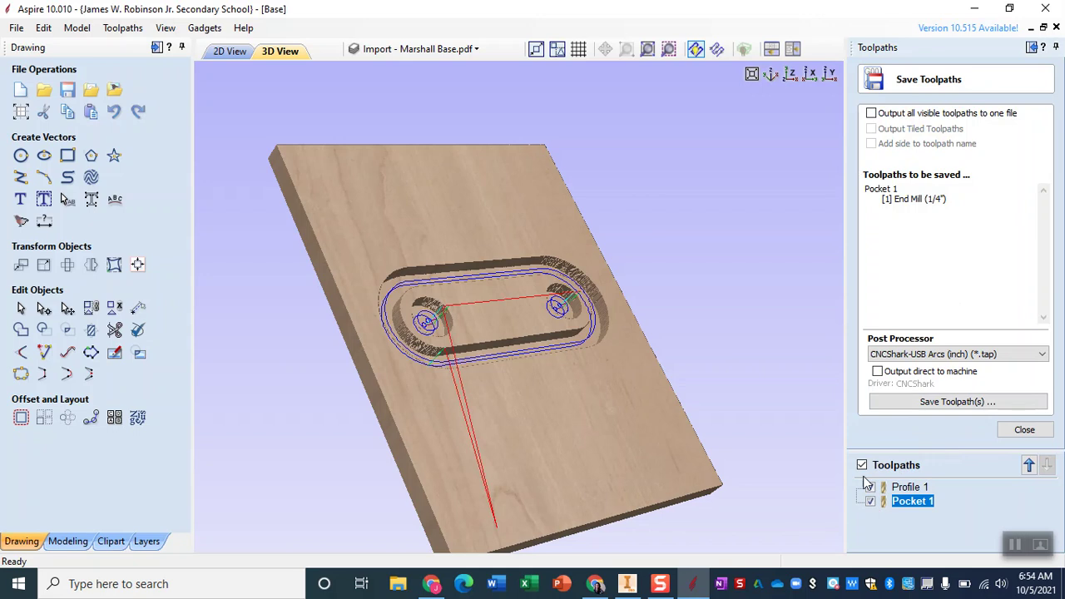
click(863, 466)
click(863, 467)
drag(953, 201, 880, 201)
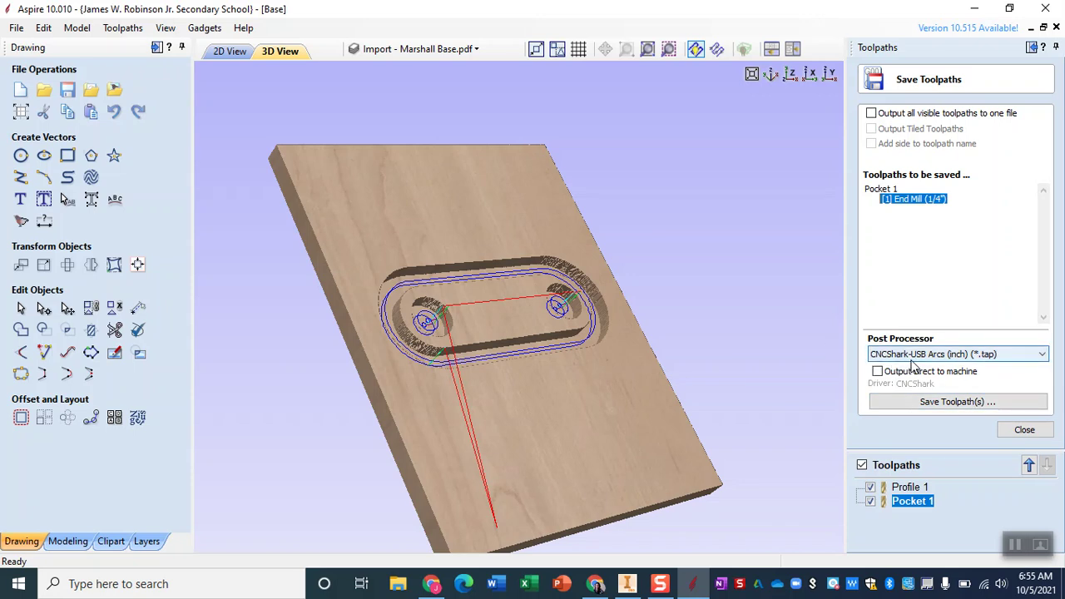
Step: Save the toolpaths as JM1Base.tap, replacing the existing file, and close the panel
click(959, 401)
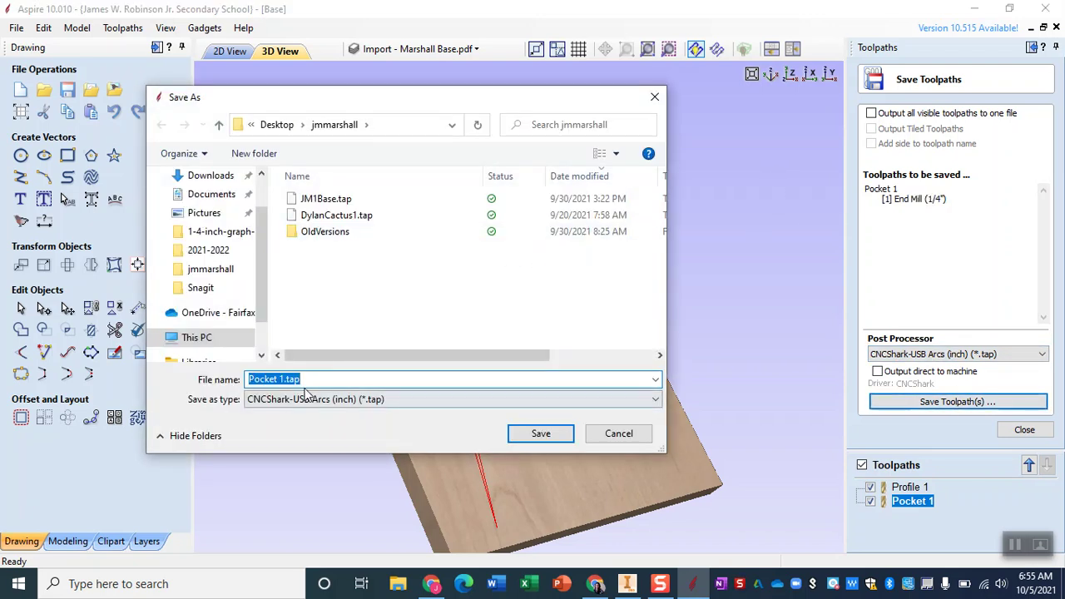
text(JM)
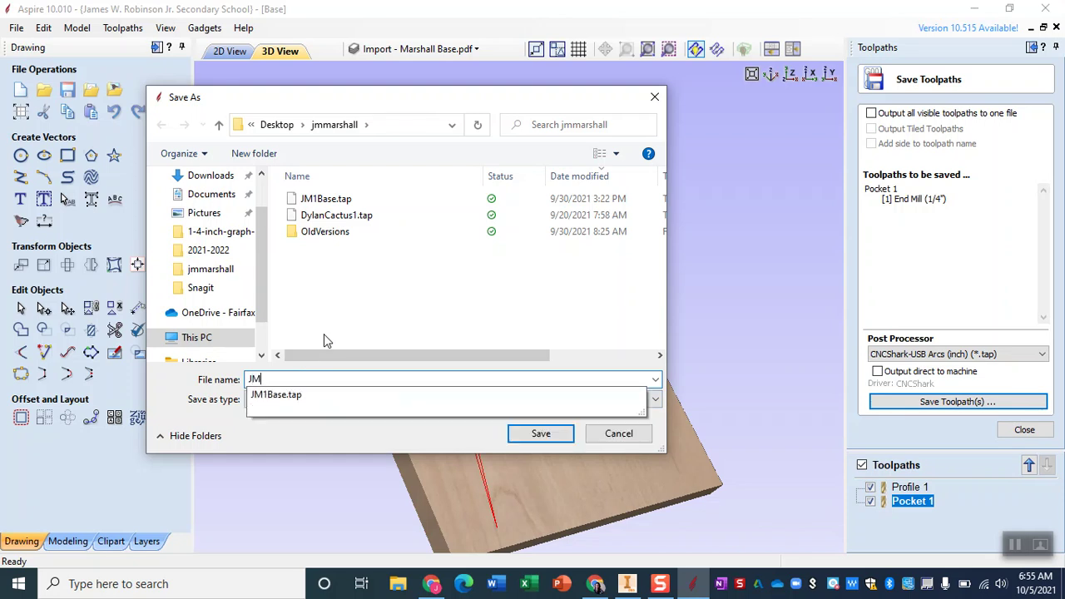
text(1Base)
click(545, 433)
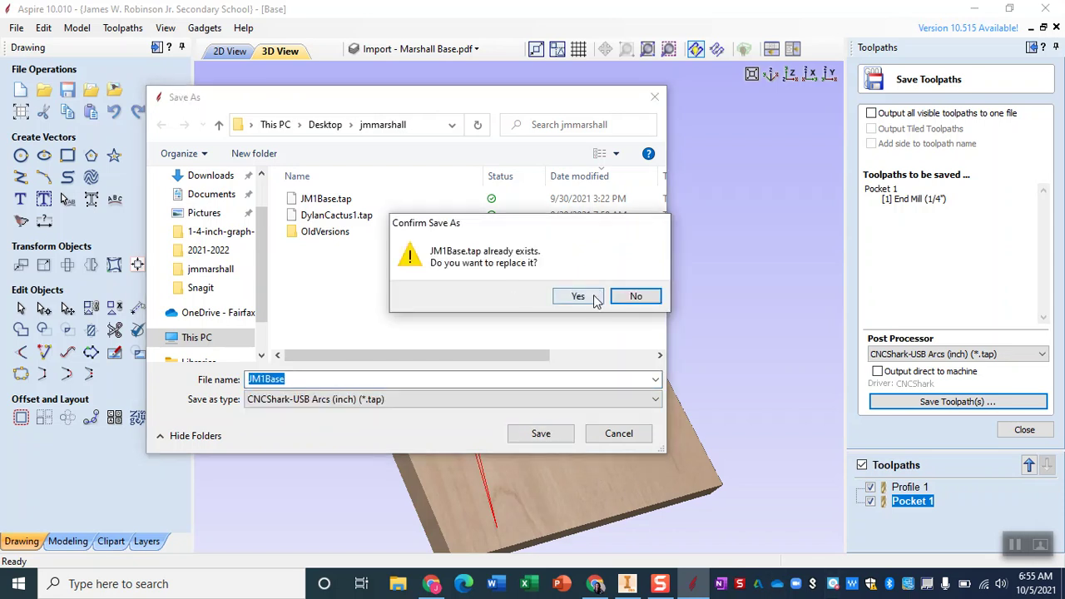
click(578, 296)
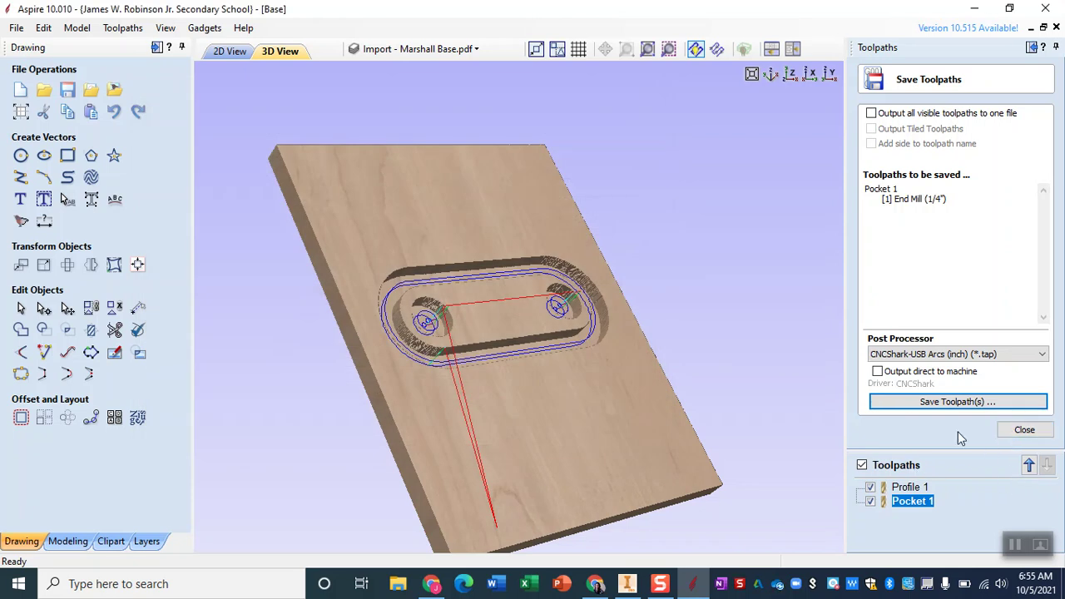
click(1022, 432)
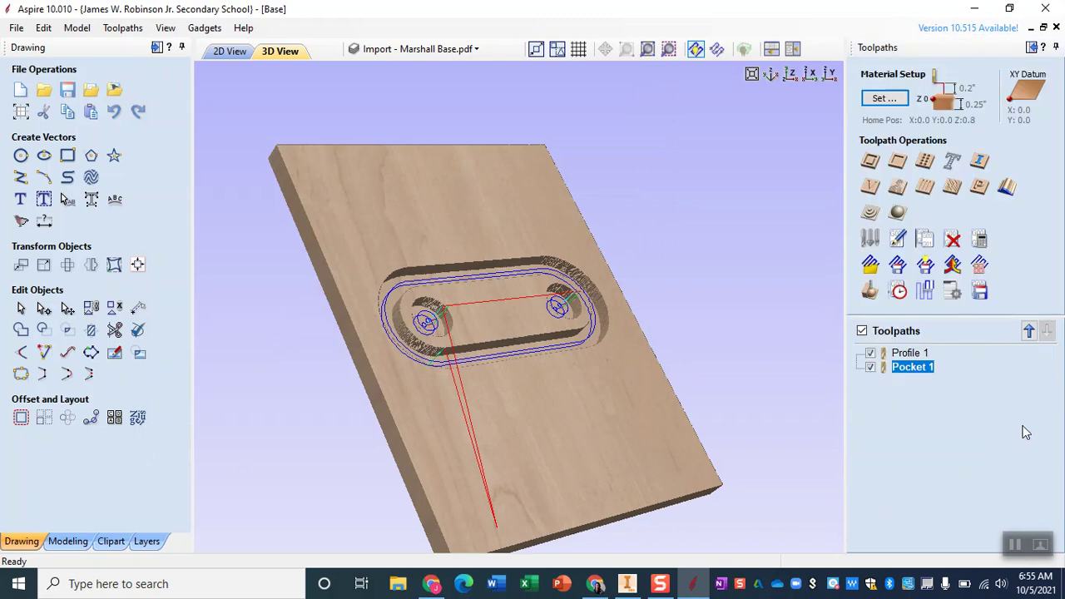
click(898, 292)
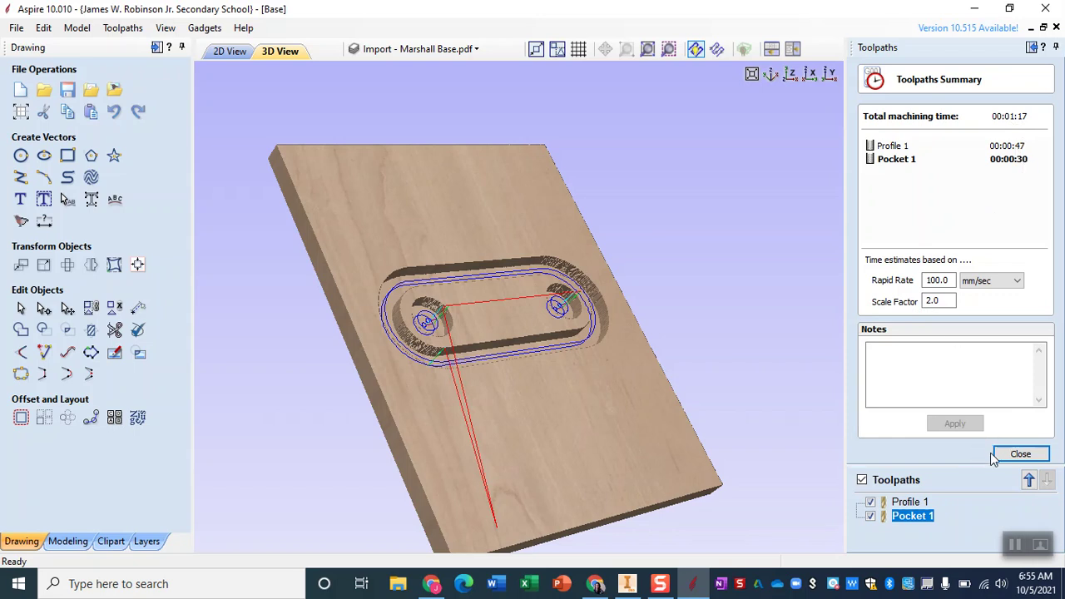
click(1020, 455)
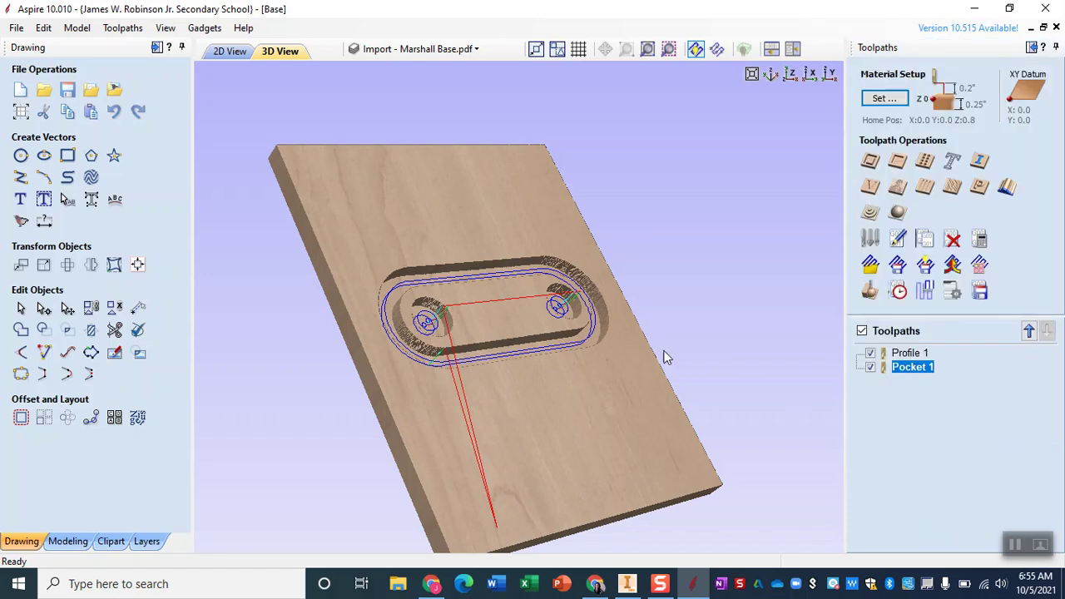